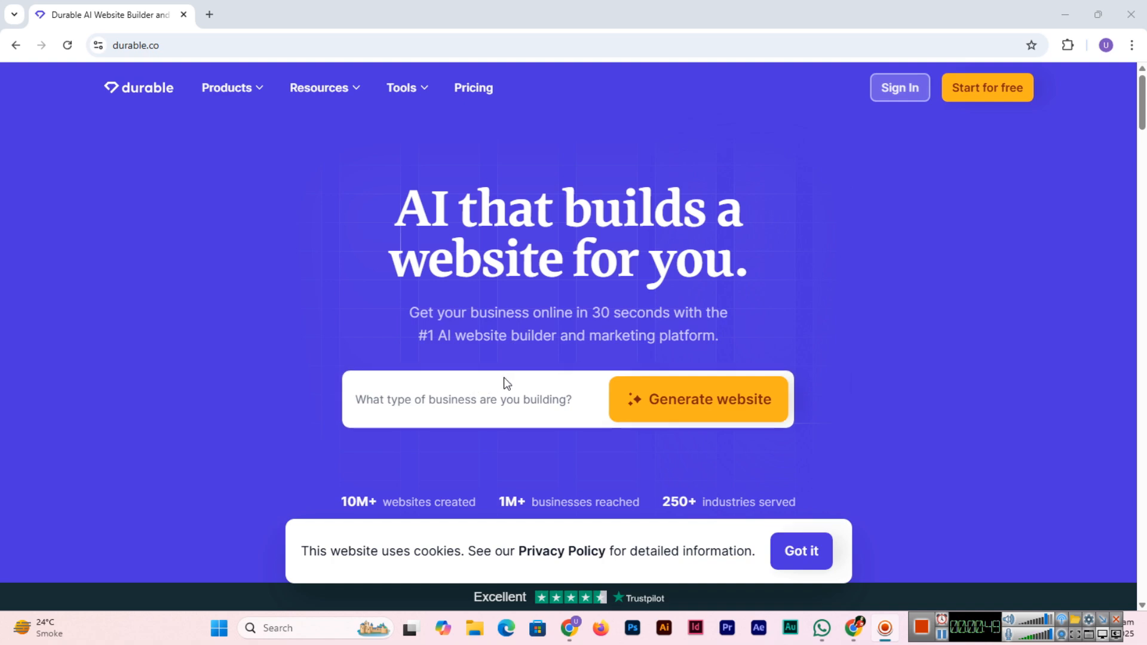
Step: Describe the business as 'educational institute' and generate a website for it
{"action": "left_click", "coordinate": [511, 418]}
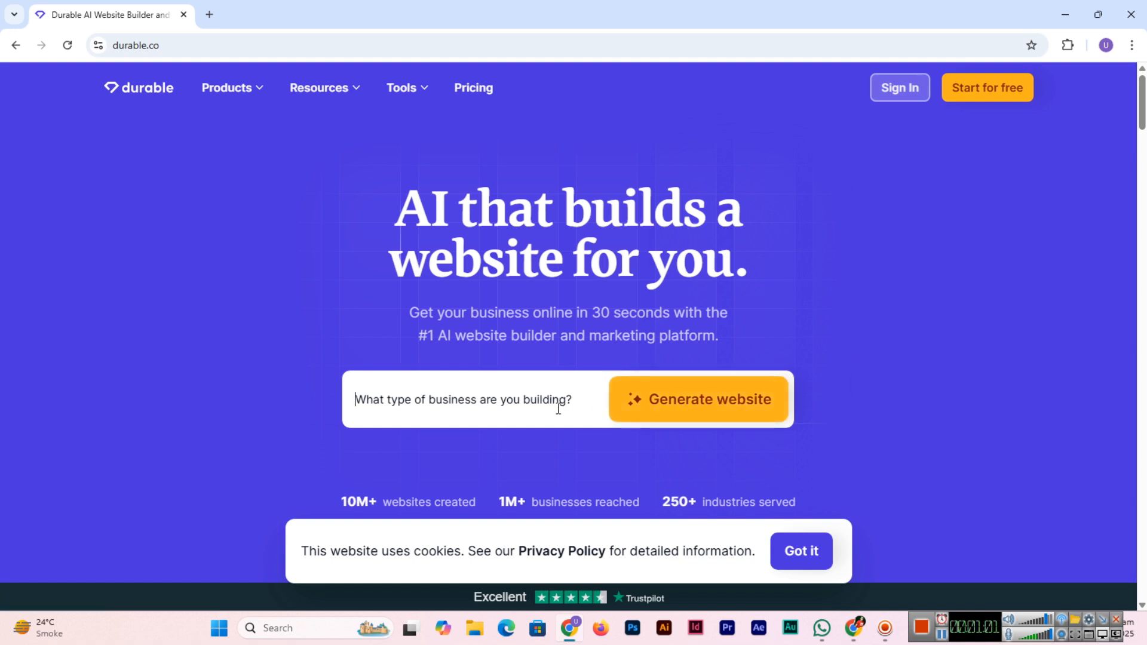
{"action": "type", "text": "e"}
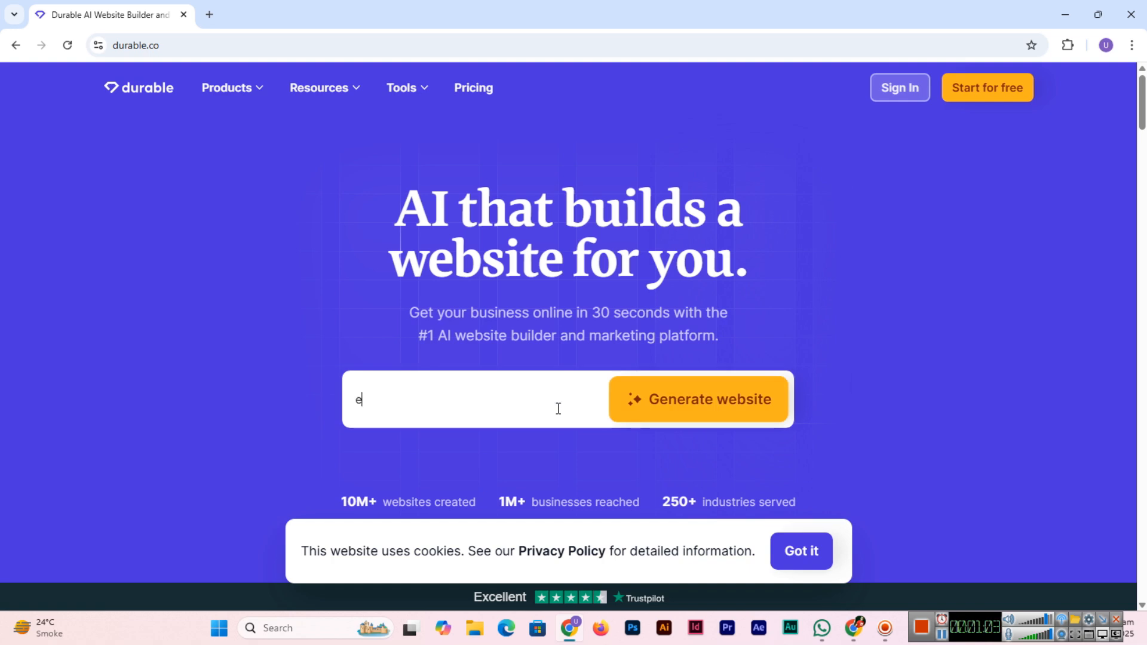
{"action": "type", "text": "ducational institute"}
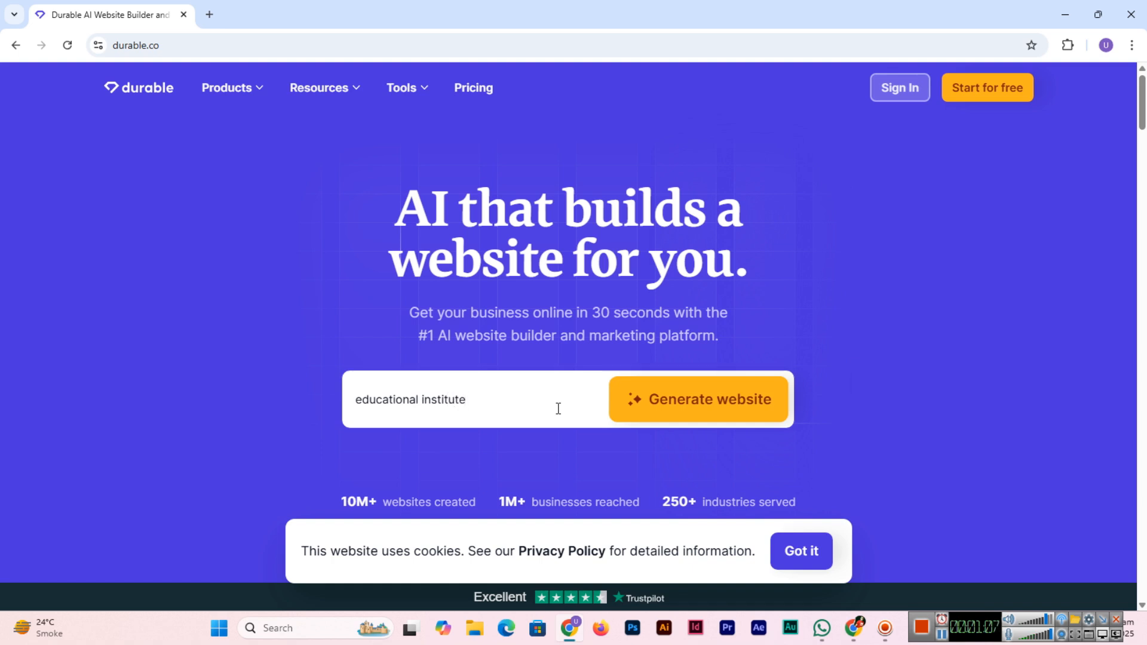
{"action": "left_click", "coordinate": [712, 416]}
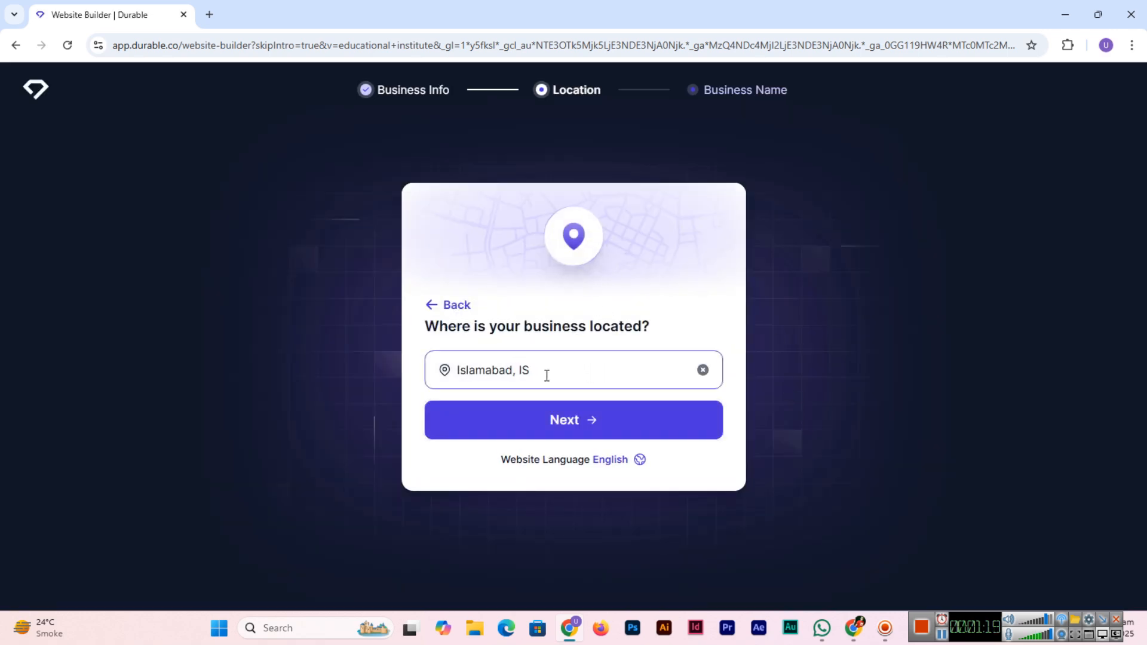
Step: Set the location to Faisalabad, Pakistan and enter the business name 'Irza Fatima I.T Institute'
{"action": "left_click_drag", "start_coordinate": [547, 376], "coordinate": [449, 374]}
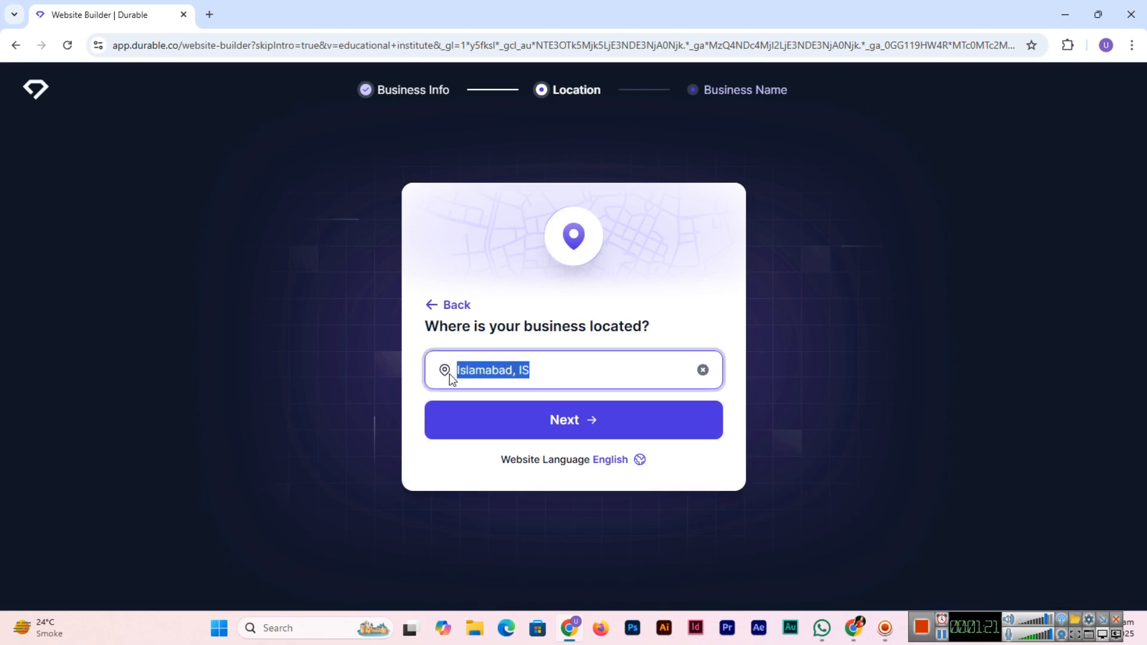
{"action": "type", "text": "Faisalabad"}
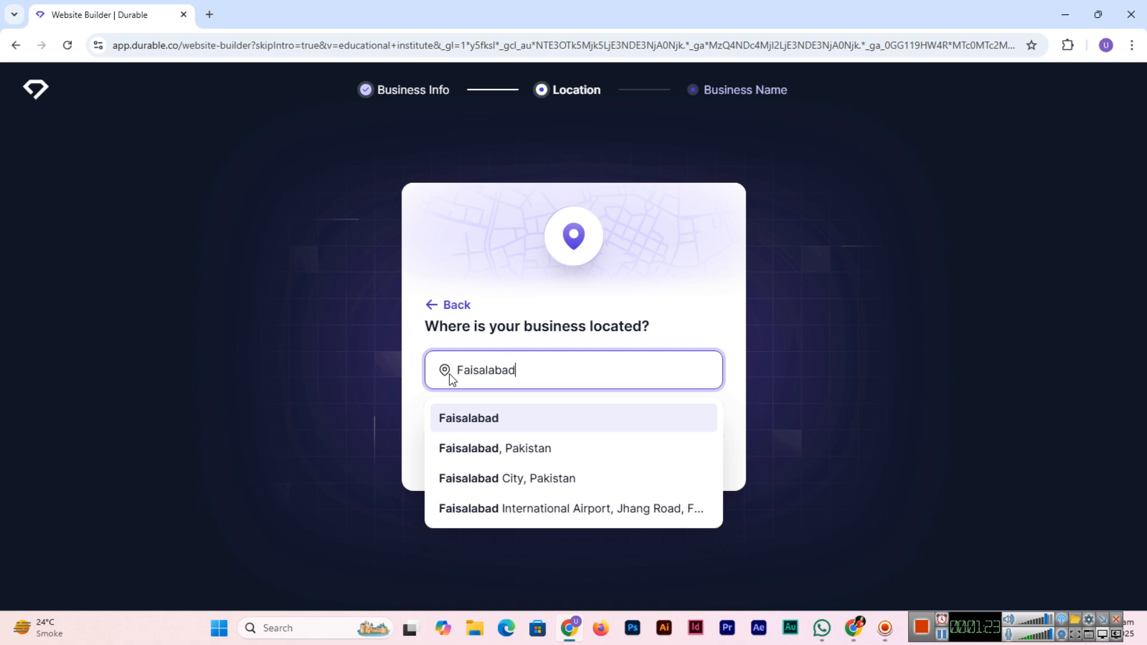
{"action": "left_click", "coordinate": [503, 454]}
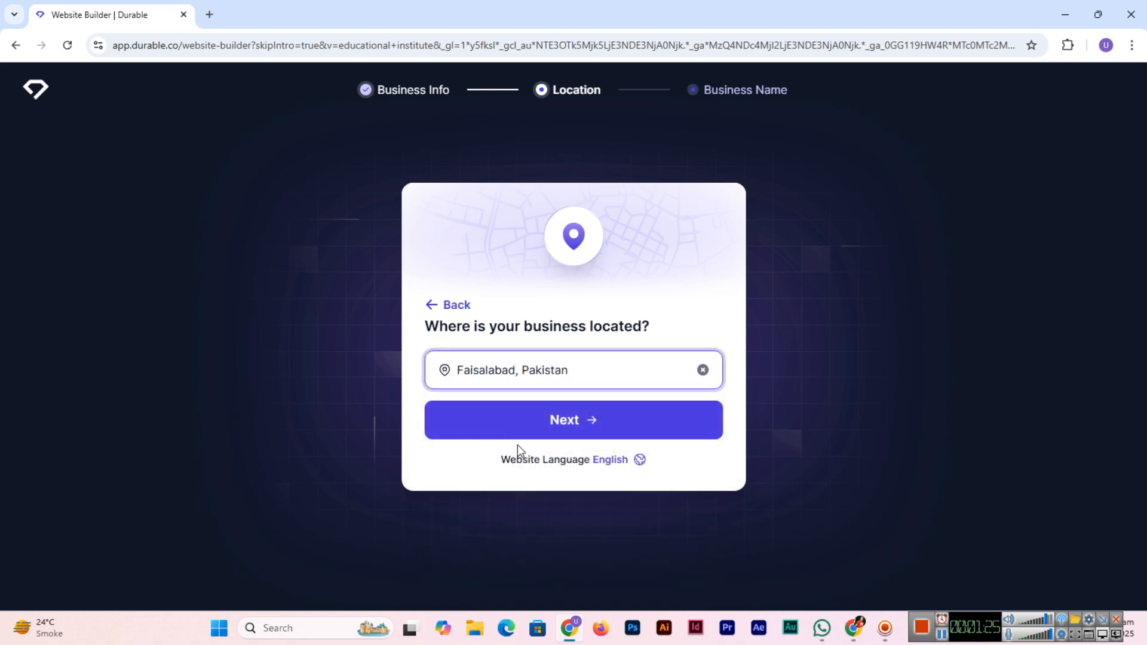
{"action": "left_click", "coordinate": [571, 423]}
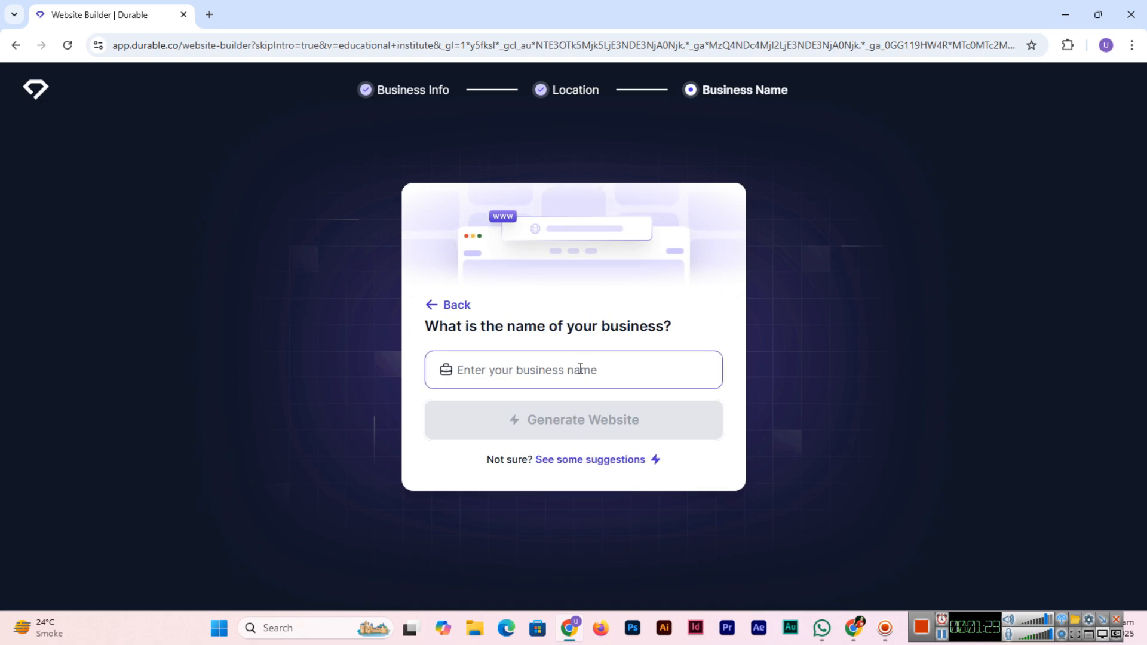
{"action": "left_click", "coordinate": [580, 369]}
{"action": "type", "text": "Irza Fatima I.T Institute"}
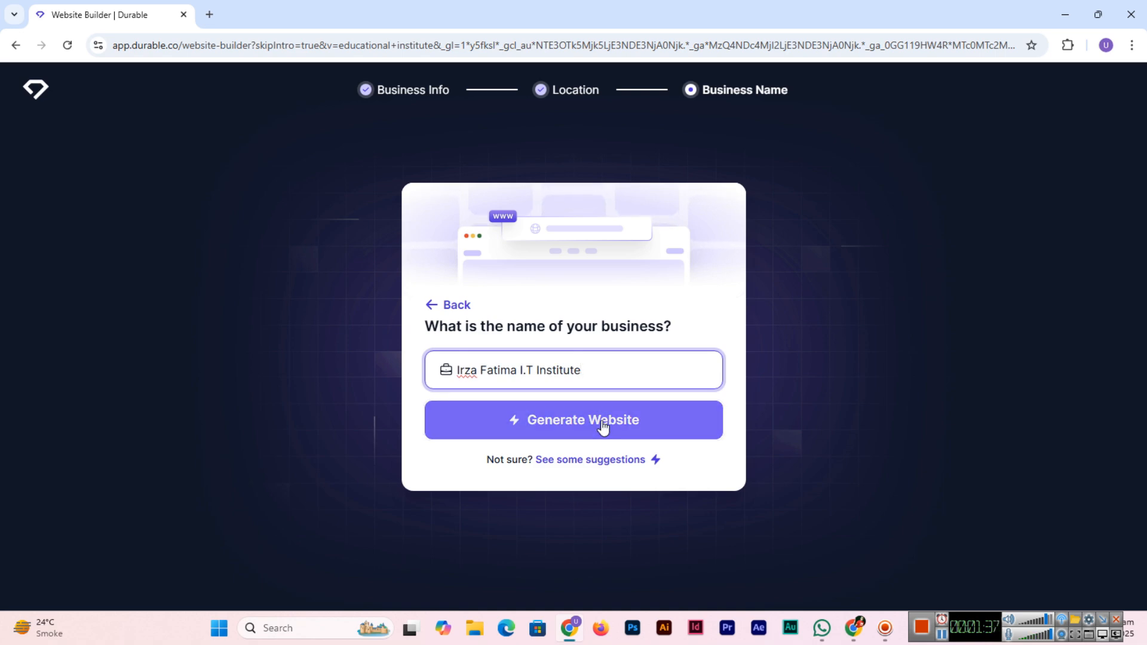
Step: Generate the I.T institute website and wait for the create-free-account prompt
{"action": "left_click", "coordinate": [603, 425]}
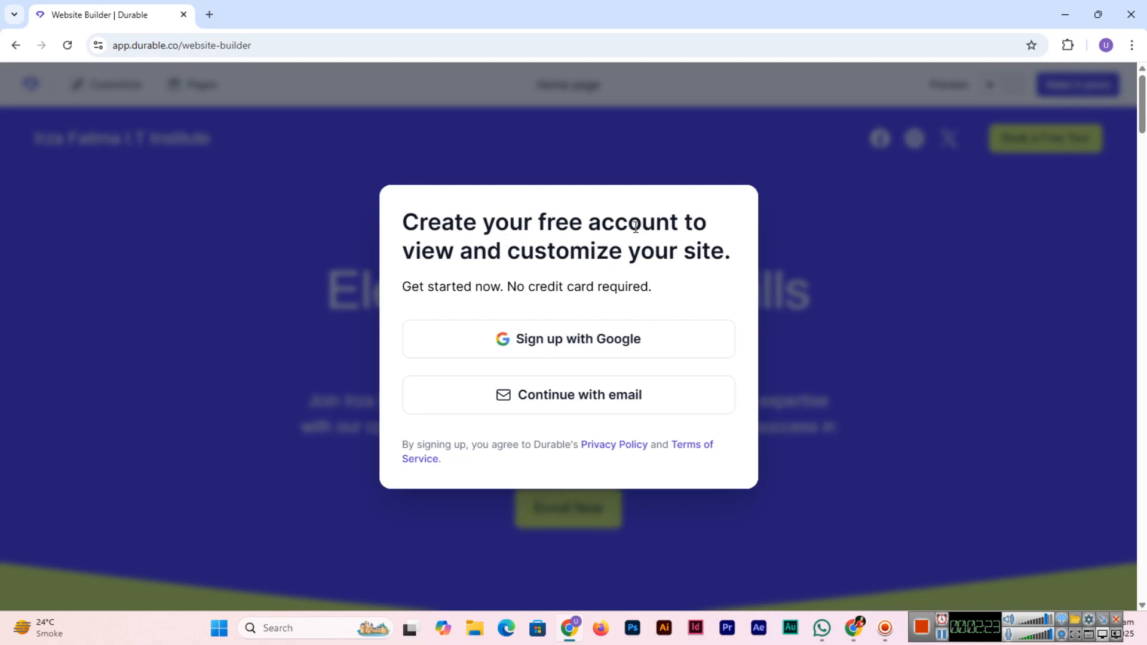
Step: Sign up with e-mail, entering the account e-mail address and a strong password
{"action": "left_click", "coordinate": [619, 407]}
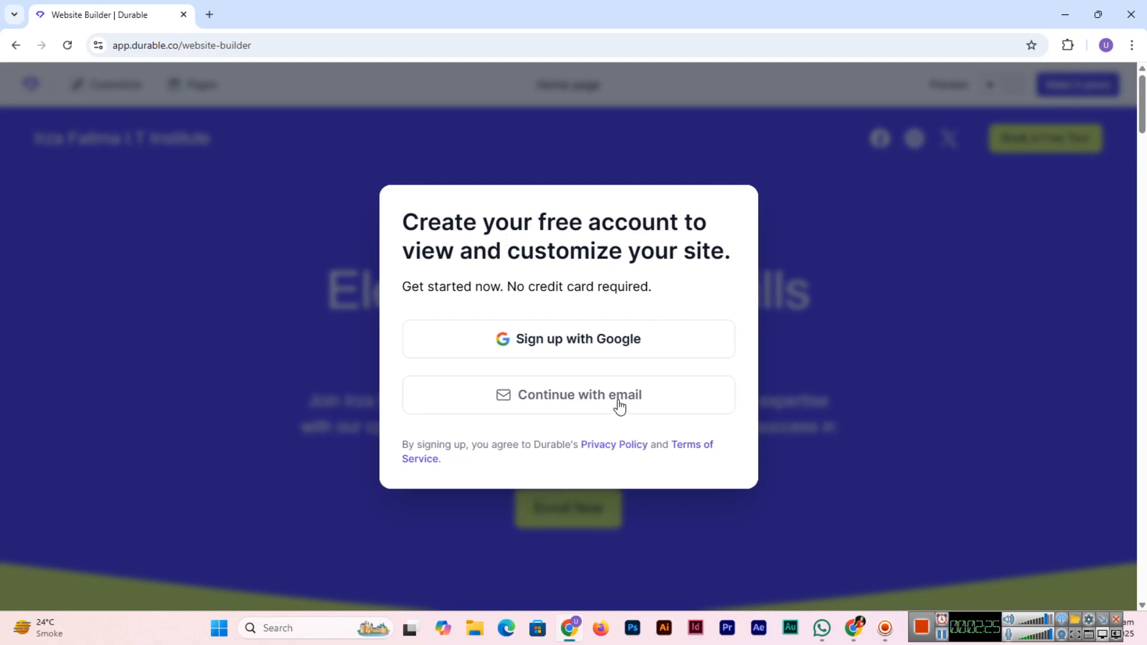
{"action": "left_click", "coordinate": [563, 321]}
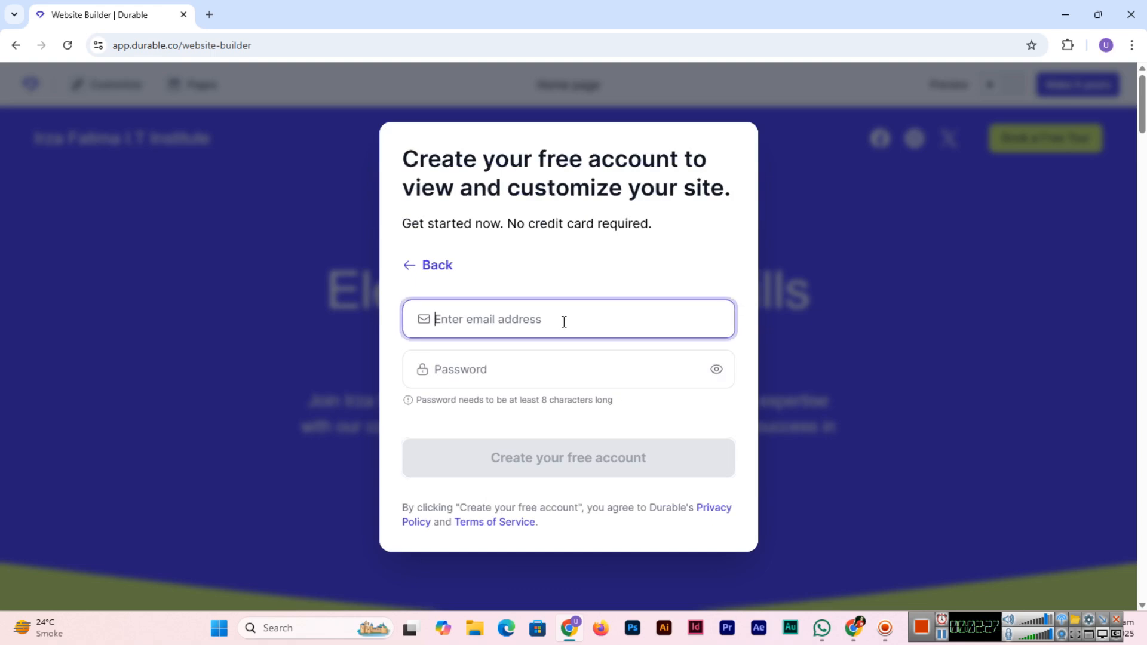
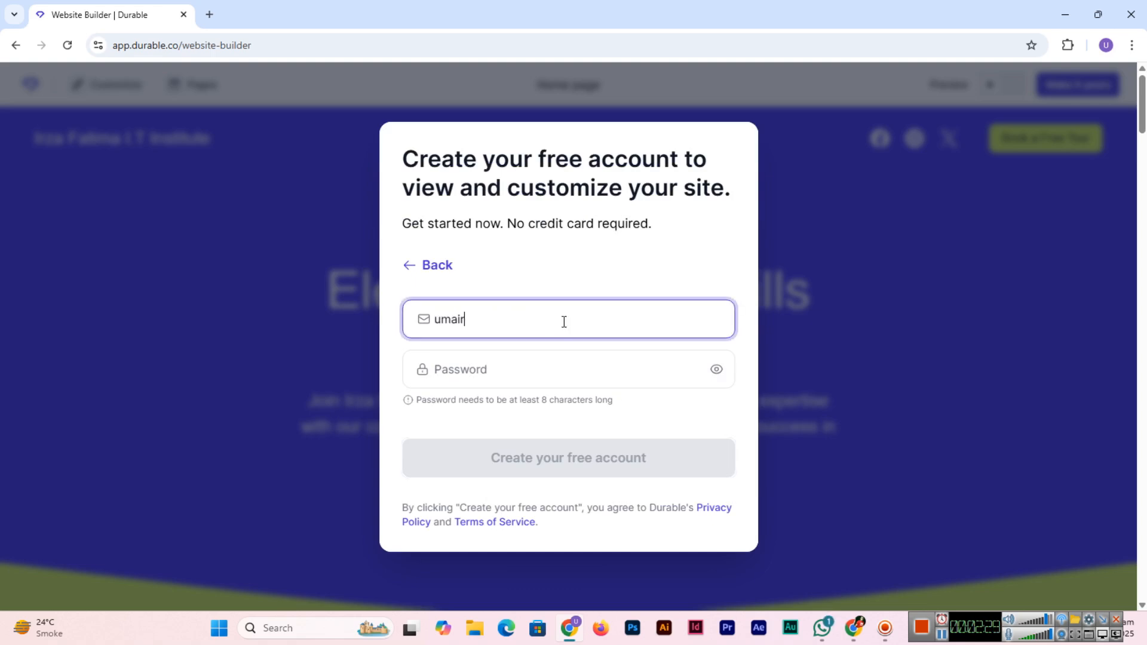
{"action": "key", "text": "Tab"}
{"action": "type", "text": "********"}
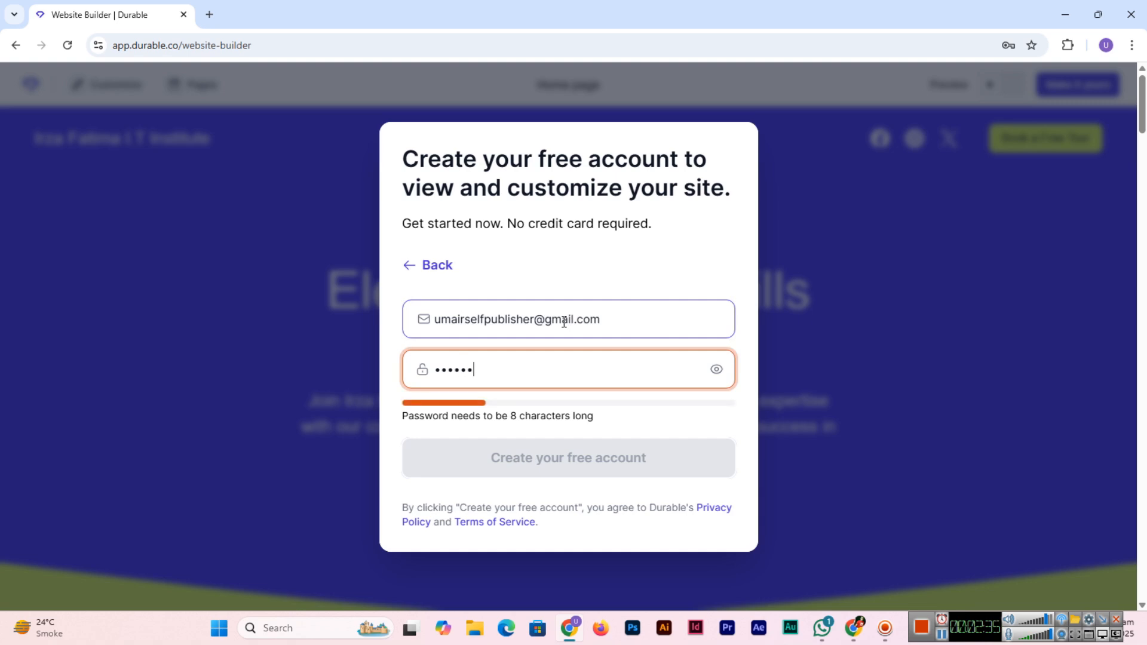
{"action": "type", "text": "**"}
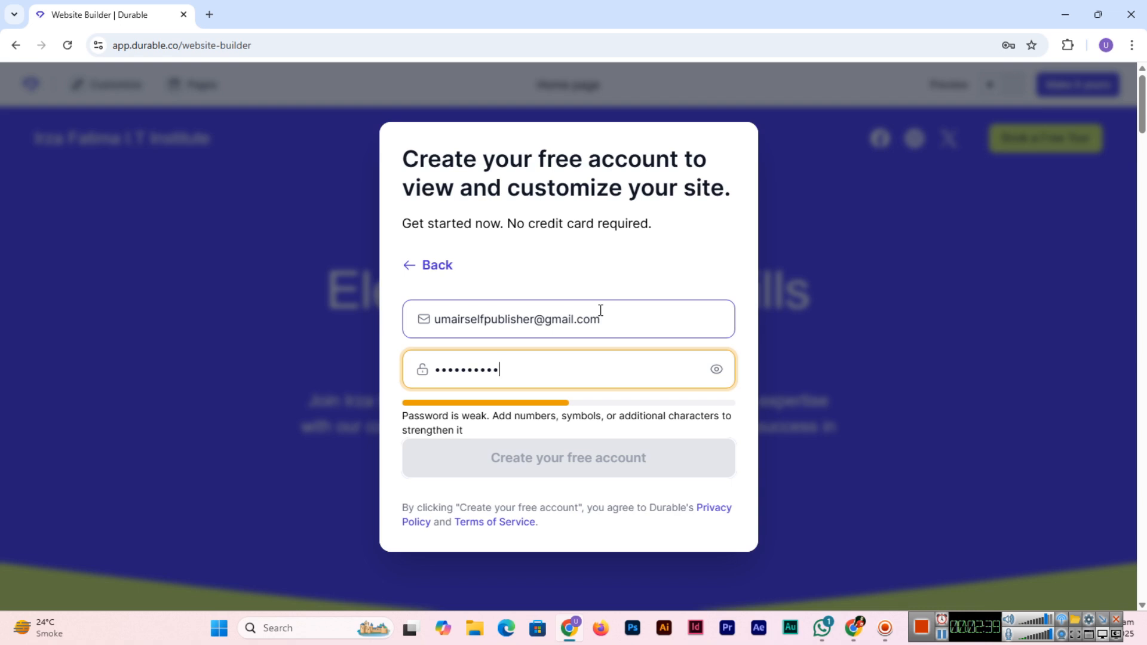
{"action": "type", "text": "****"}
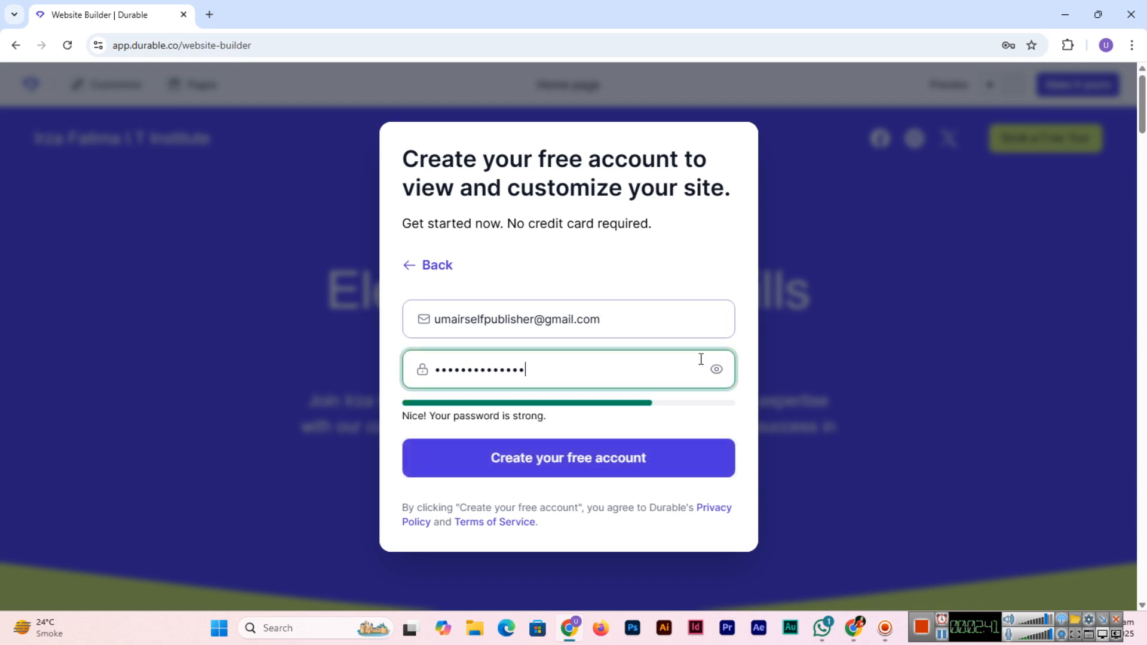
{"action": "left_click", "coordinate": [602, 472]}
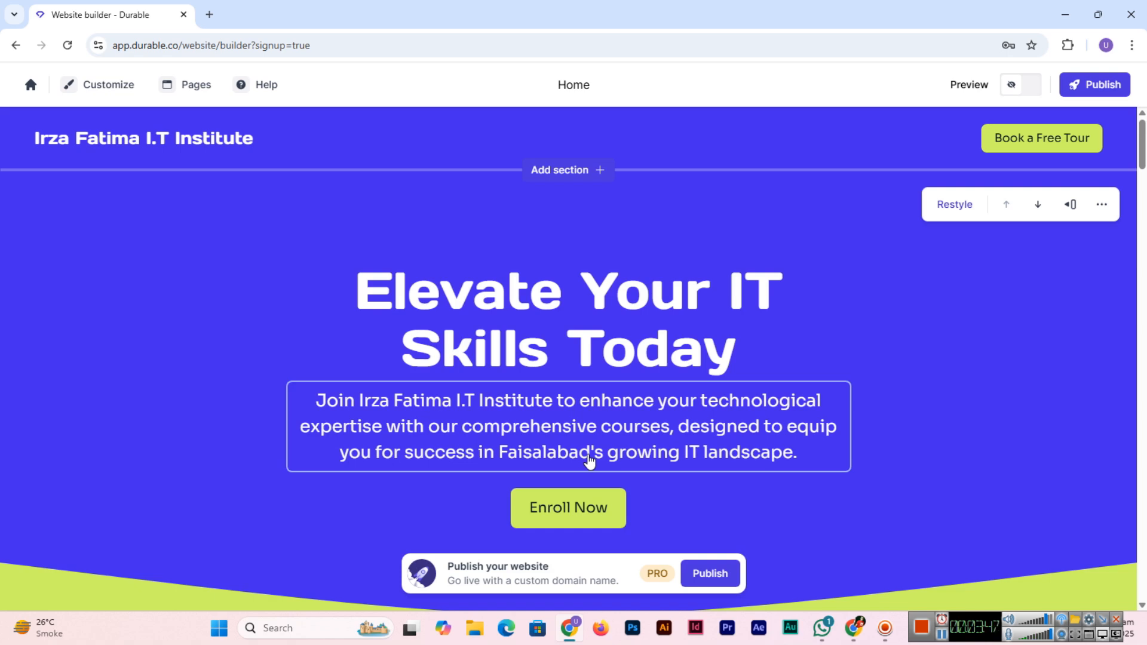
{"action": "scroll", "coordinate": [627, 445], "scroll_direction": "down", "scroll_amount": 2}
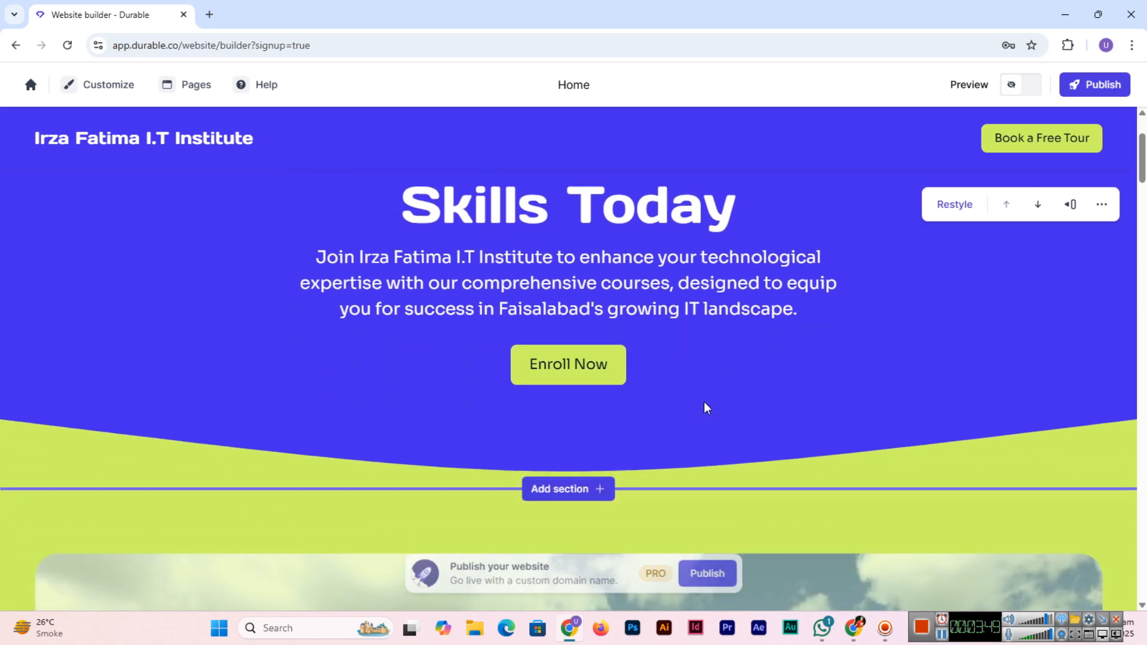
{"action": "scroll", "coordinate": [597, 389], "scroll_direction": "up", "scroll_amount": 1}
{"action": "scroll", "coordinate": [793, 398], "scroll_direction": "up", "scroll_amount": 2}
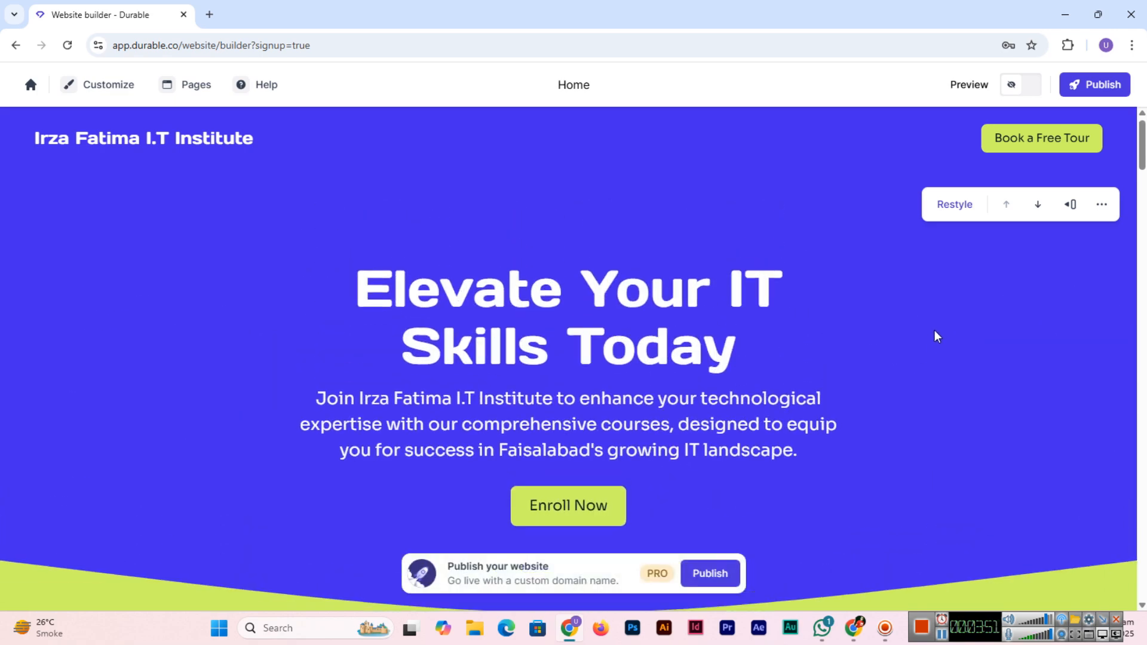
{"action": "scroll", "coordinate": [262, 404], "scroll_direction": "down", "scroll_amount": 8}
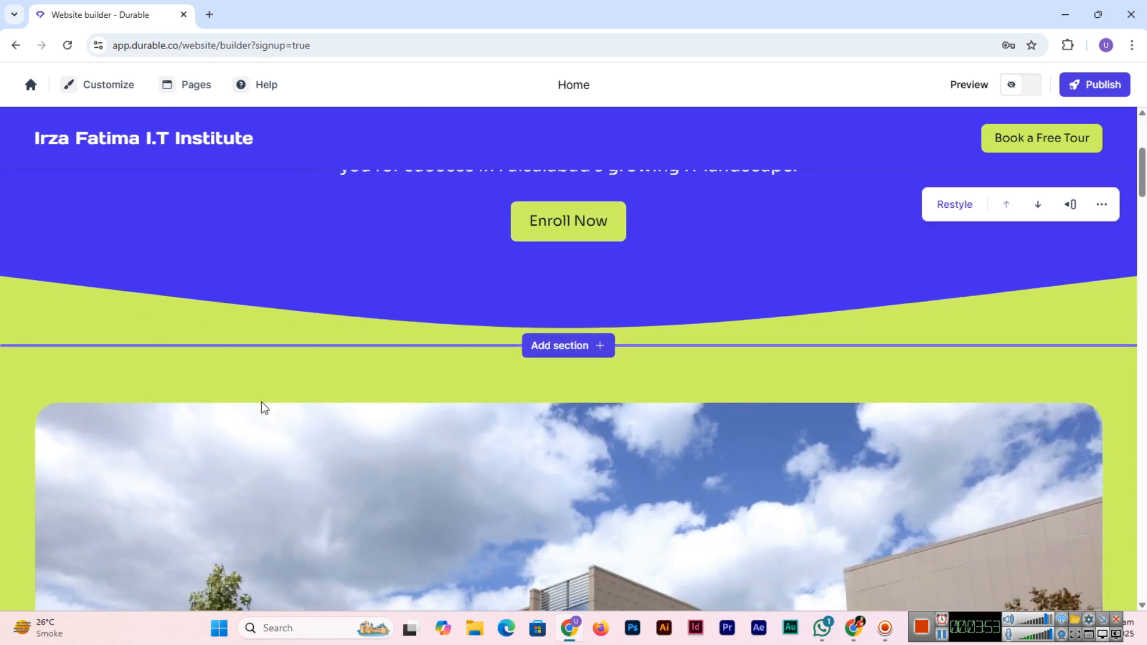
{"action": "scroll", "coordinate": [263, 408], "scroll_direction": "down", "scroll_amount": 1}
{"action": "scroll", "coordinate": [261, 405], "scroll_direction": "up", "scroll_amount": 2}
{"action": "scroll", "coordinate": [515, 467], "scroll_direction": "down", "scroll_amount": 9}
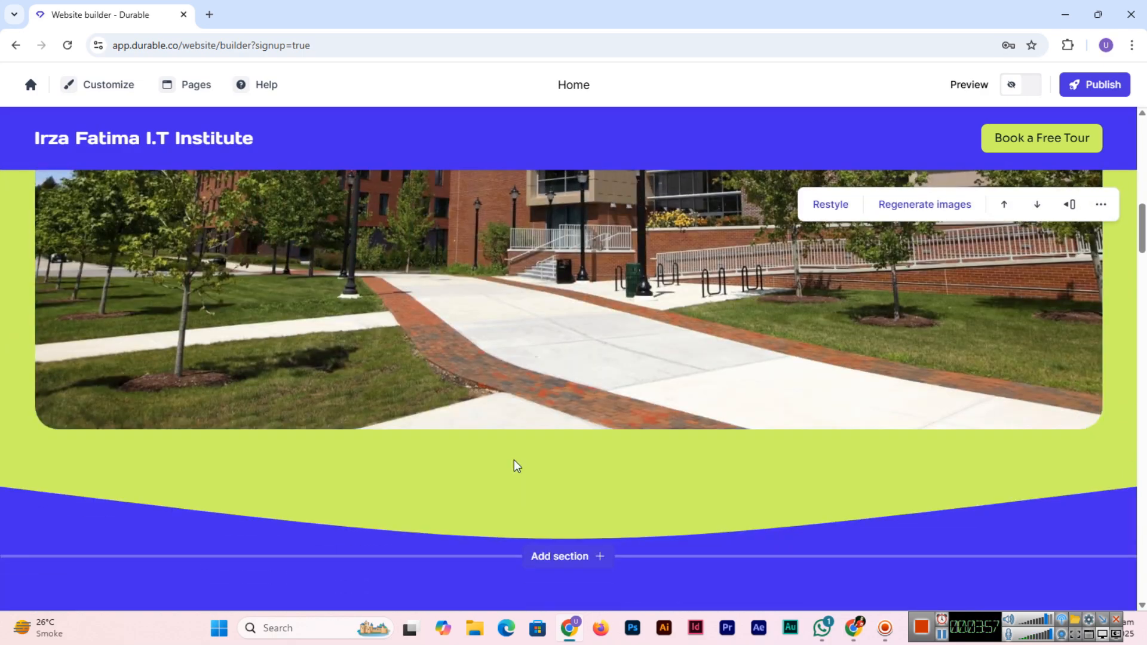
{"action": "scroll", "coordinate": [681, 358], "scroll_direction": "up", "scroll_amount": 3}
{"action": "scroll", "coordinate": [672, 394], "scroll_direction": "down", "scroll_amount": 3}
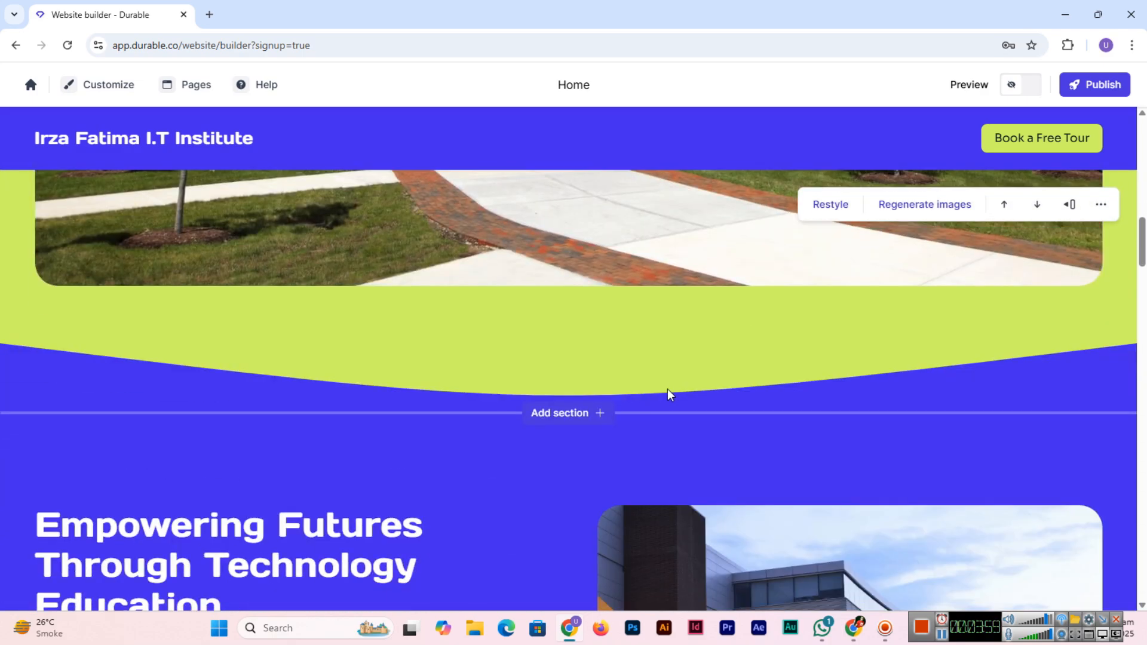
{"action": "scroll", "coordinate": [671, 392], "scroll_direction": "up", "scroll_amount": 5}
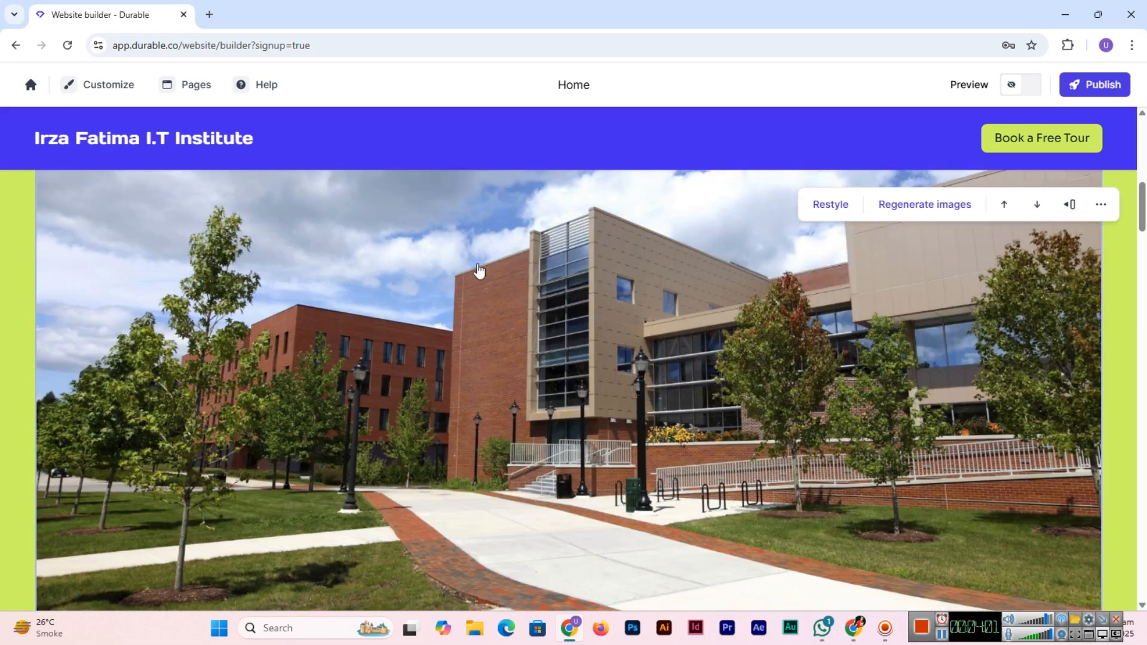
{"action": "scroll", "coordinate": [507, 494], "scroll_direction": "down", "scroll_amount": 5}
{"action": "scroll", "coordinate": [508, 494], "scroll_direction": "down", "scroll_amount": 4}
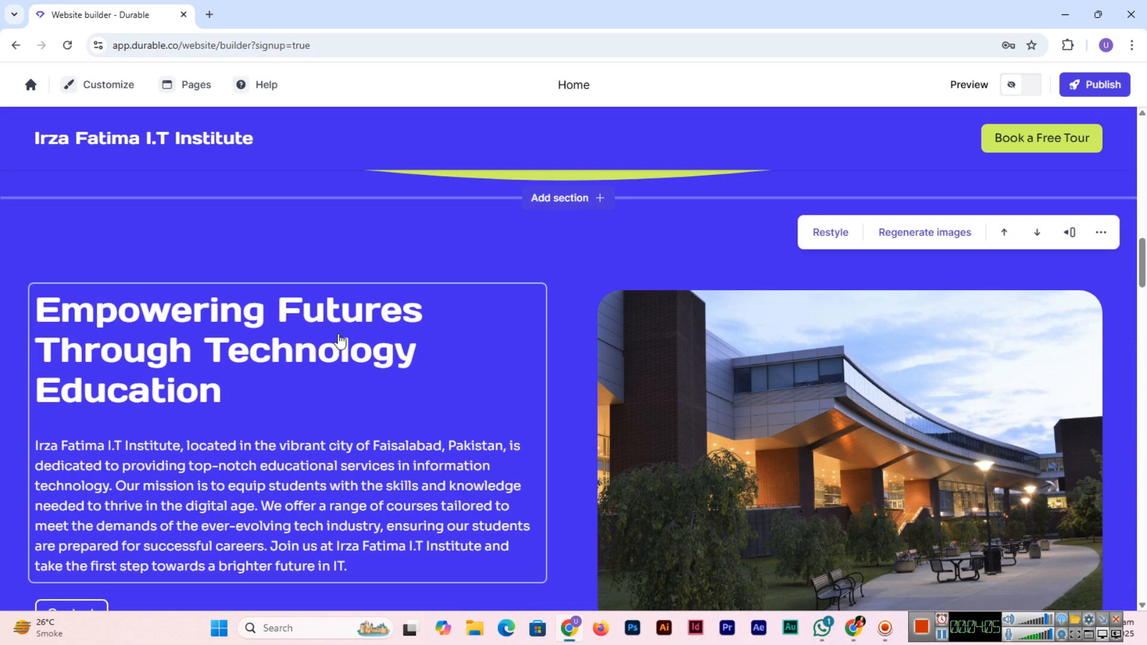
{"action": "scroll", "coordinate": [275, 392], "scroll_direction": "down", "scroll_amount": 3}
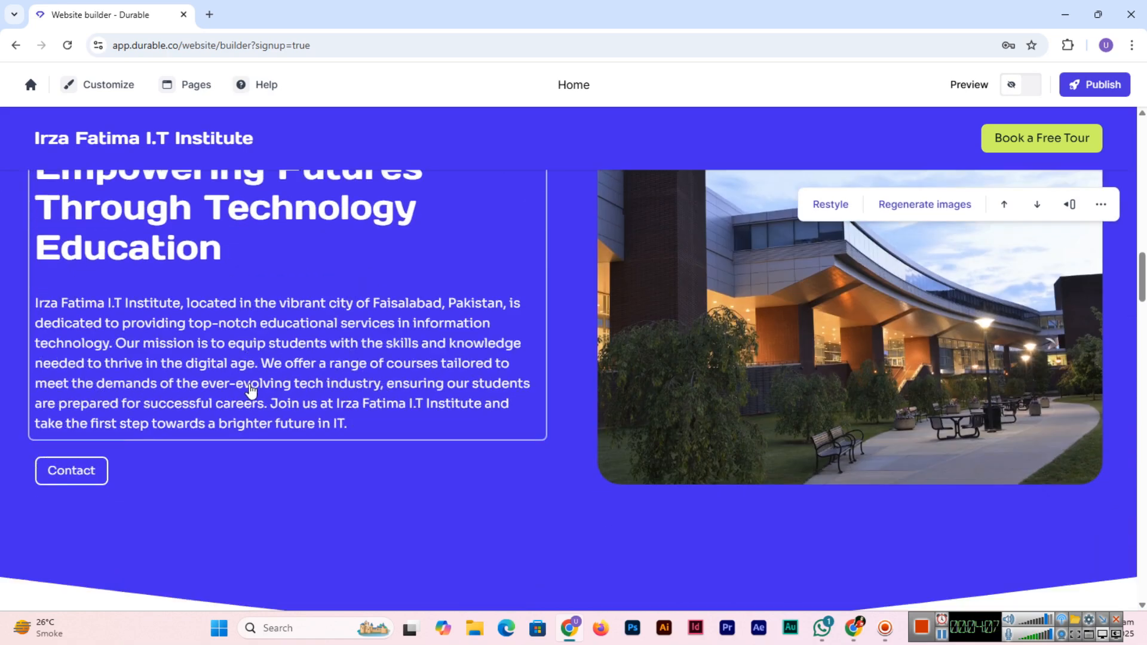
{"action": "scroll", "coordinate": [203, 392], "scroll_direction": "up", "scroll_amount": 2}
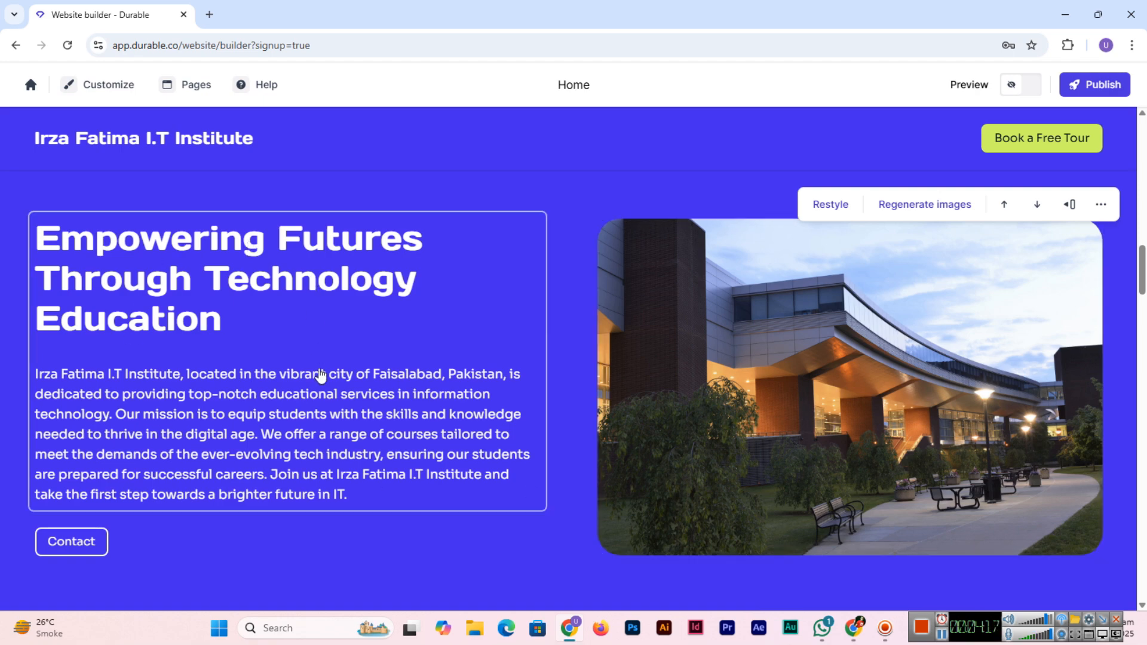
{"action": "scroll", "coordinate": [837, 434], "scroll_direction": "up", "scroll_amount": 1}
{"action": "scroll", "coordinate": [837, 434], "scroll_direction": "up", "scroll_amount": 2}
{"action": "scroll", "coordinate": [290, 474], "scroll_direction": "down", "scroll_amount": 3}
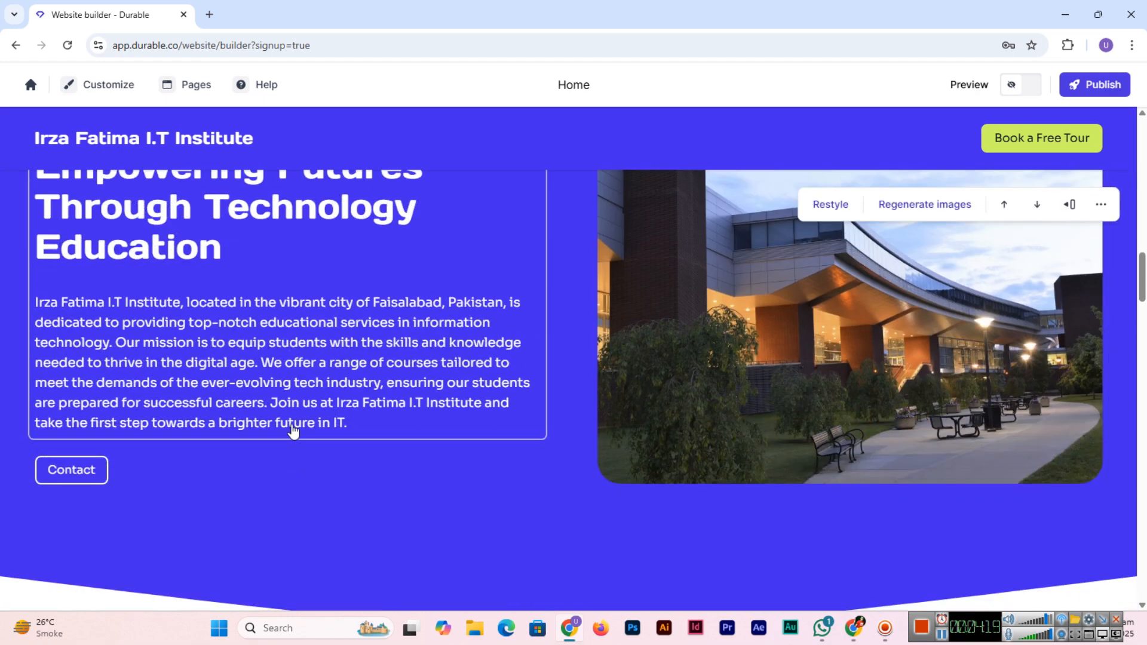
{"action": "scroll", "coordinate": [293, 429], "scroll_direction": "up", "scroll_amount": 1}
{"action": "scroll", "coordinate": [115, 405], "scroll_direction": "down", "scroll_amount": 3}
{"action": "scroll", "coordinate": [90, 407], "scroll_direction": "down", "scroll_amount": 4}
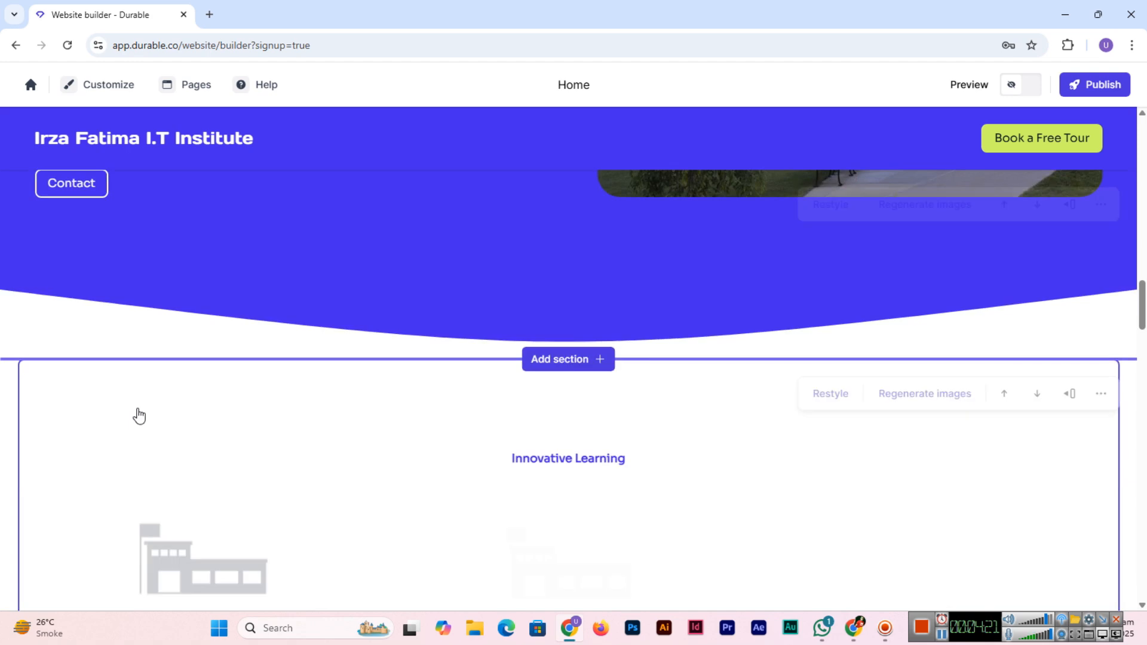
{"action": "scroll", "coordinate": [650, 399], "scroll_direction": "down", "scroll_amount": 2}
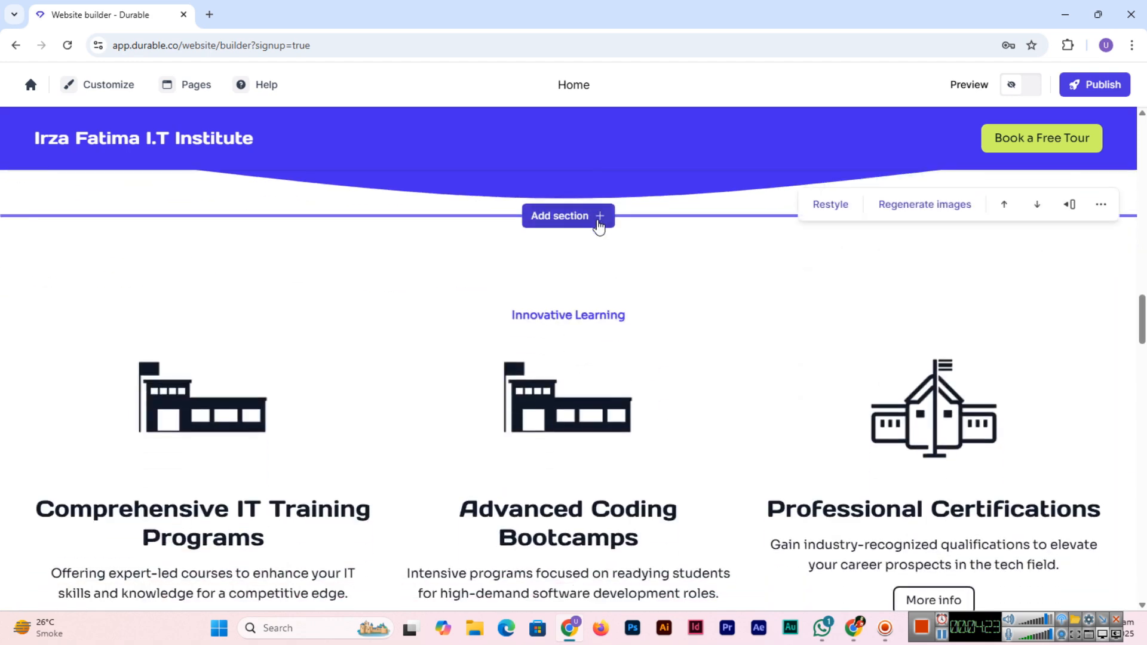
{"action": "scroll", "coordinate": [666, 436], "scroll_direction": "down", "scroll_amount": 2}
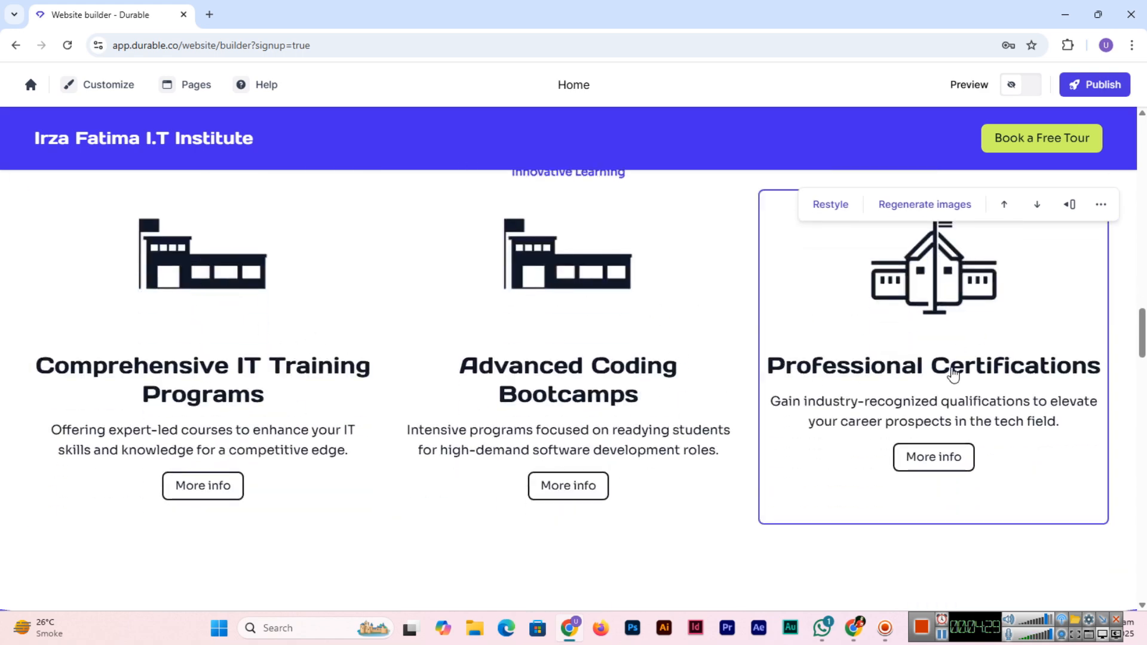
{"action": "scroll", "coordinate": [200, 353], "scroll_direction": "down", "scroll_amount": 6}
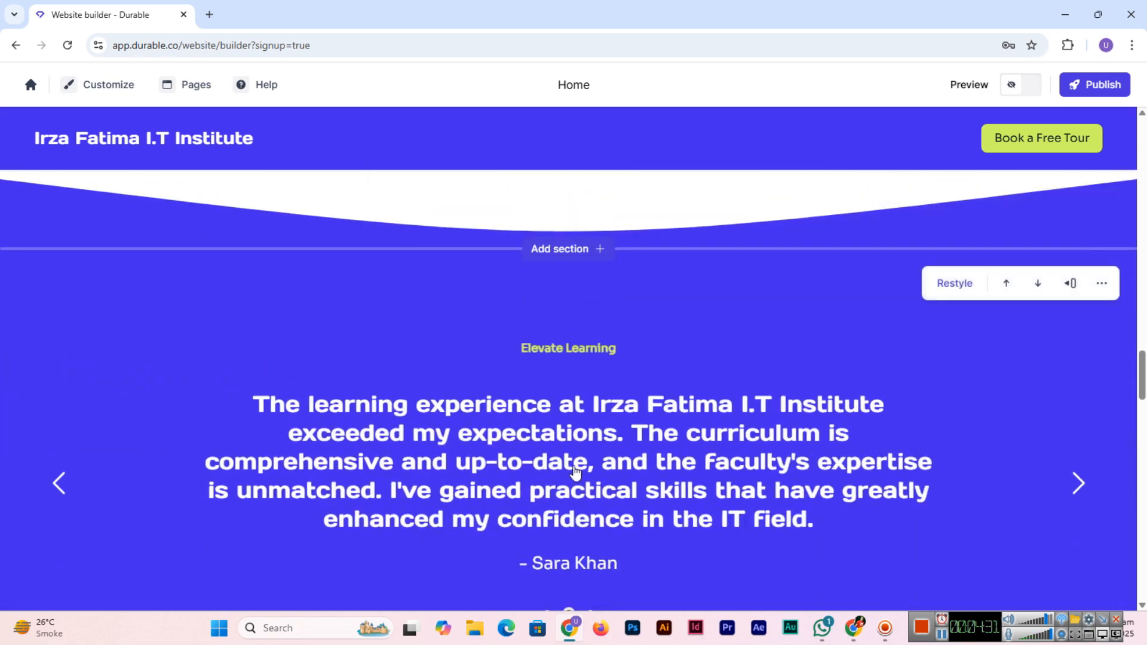
{"action": "scroll", "coordinate": [576, 474], "scroll_direction": "down", "scroll_amount": 3}
{"action": "scroll", "coordinate": [545, 454], "scroll_direction": "down", "scroll_amount": 10}
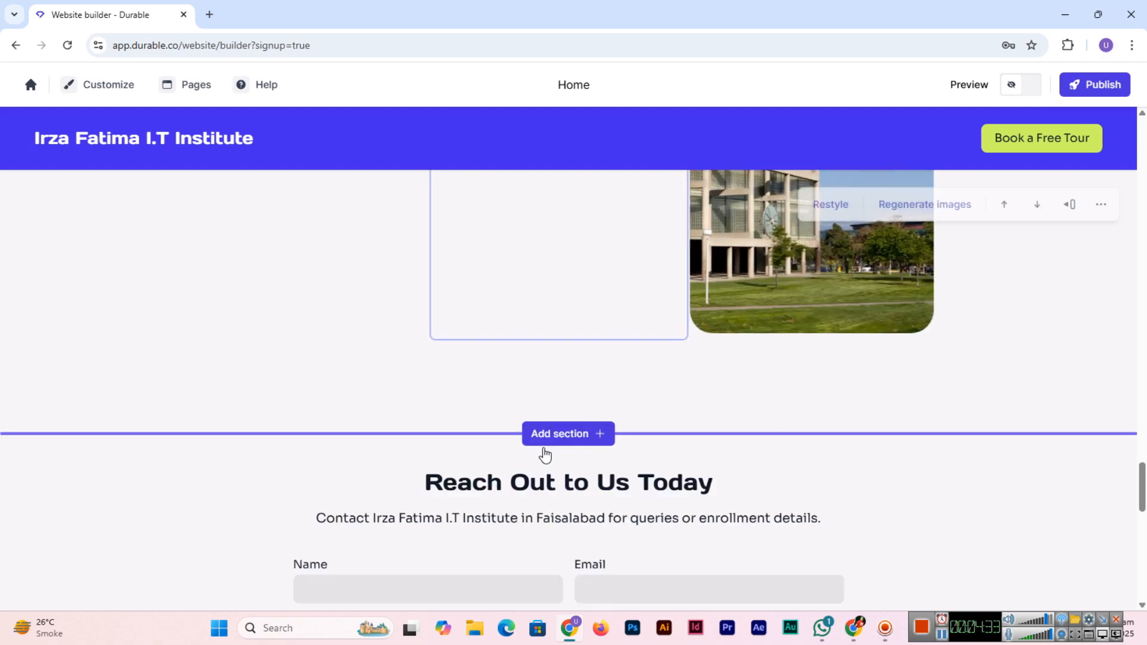
{"action": "scroll", "coordinate": [545, 454], "scroll_direction": "down", "scroll_amount": 7}
{"action": "scroll", "coordinate": [546, 530], "scroll_direction": "up", "scroll_amount": 11}
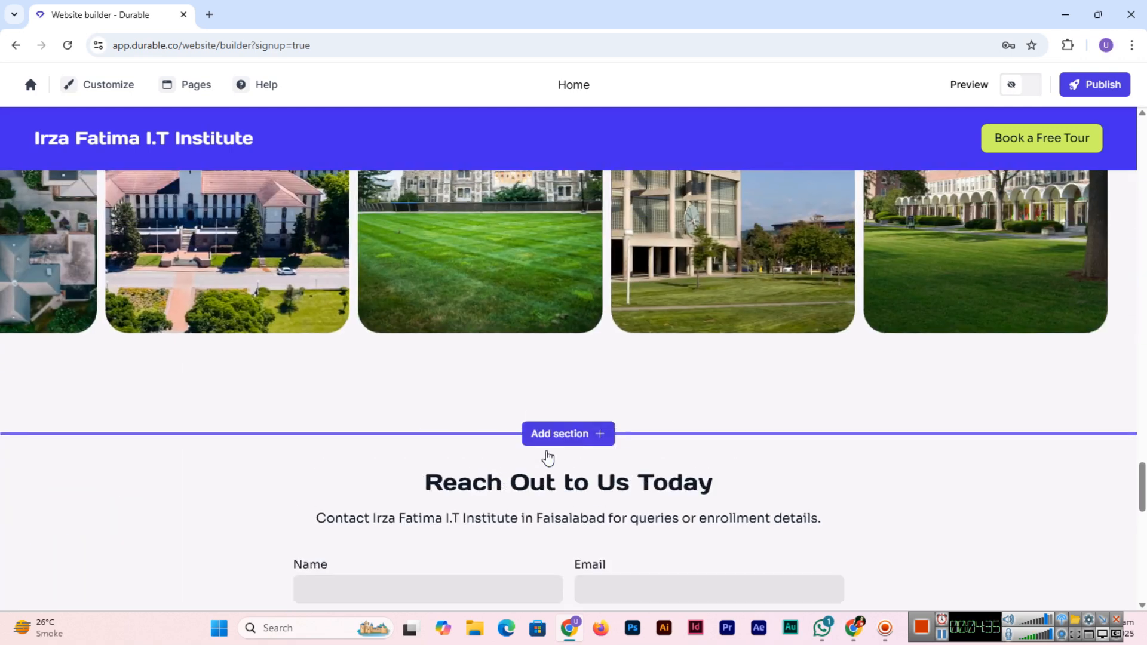
{"action": "scroll", "coordinate": [661, 533], "scroll_direction": "up", "scroll_amount": 5}
{"action": "scroll", "coordinate": [667, 537], "scroll_direction": "down", "scroll_amount": 6}
{"action": "scroll", "coordinate": [668, 537], "scroll_direction": "up", "scroll_amount": 5}
{"action": "scroll", "coordinate": [667, 538], "scroll_direction": "up", "scroll_amount": 2}
{"action": "scroll", "coordinate": [884, 465], "scroll_direction": "down", "scroll_amount": 1}
{"action": "scroll", "coordinate": [487, 448], "scroll_direction": "down", "scroll_amount": 5}
{"action": "scroll", "coordinate": [487, 447], "scroll_direction": "up", "scroll_amount": 4}
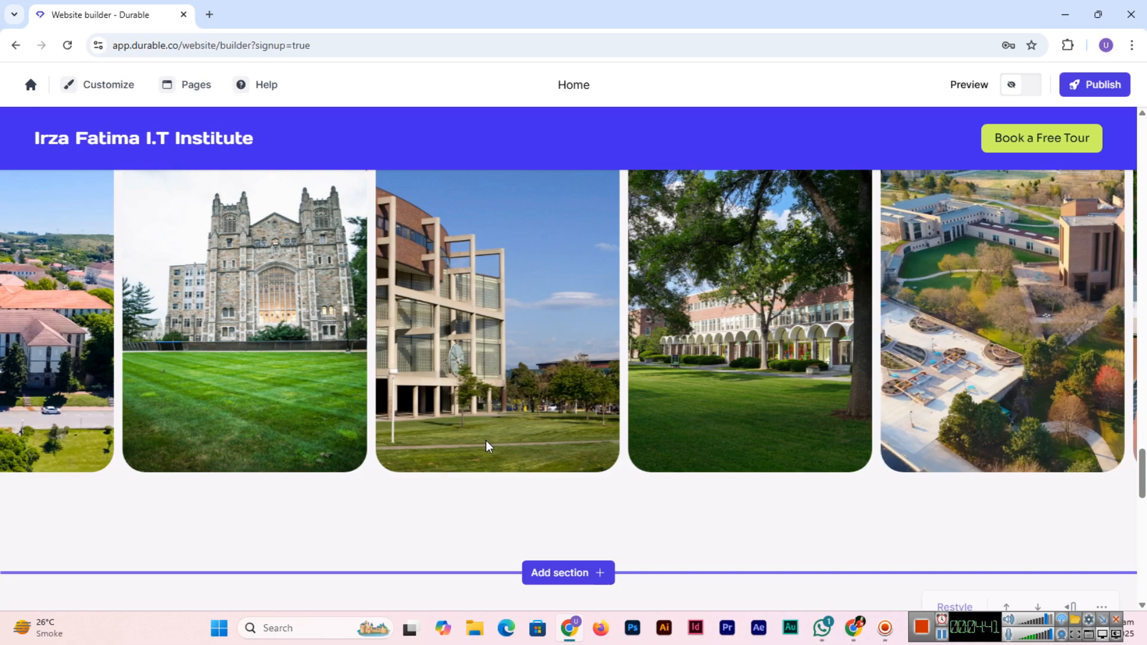
{"action": "scroll", "coordinate": [487, 448], "scroll_direction": "down", "scroll_amount": 8}
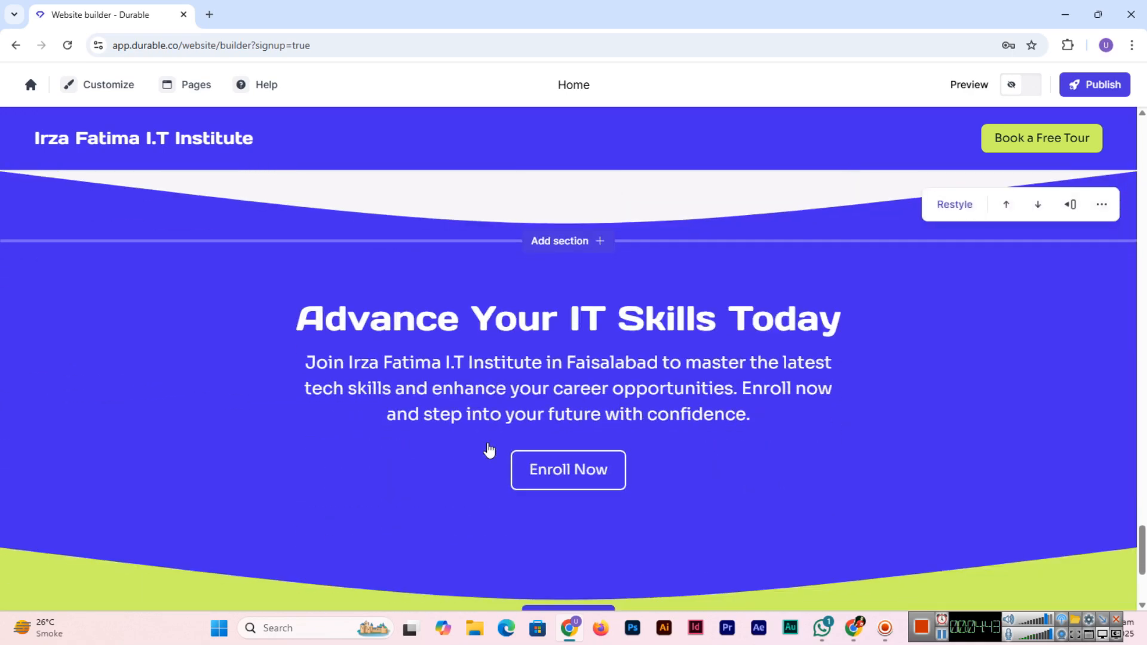
{"action": "scroll", "coordinate": [665, 445], "scroll_direction": "down", "scroll_amount": 4}
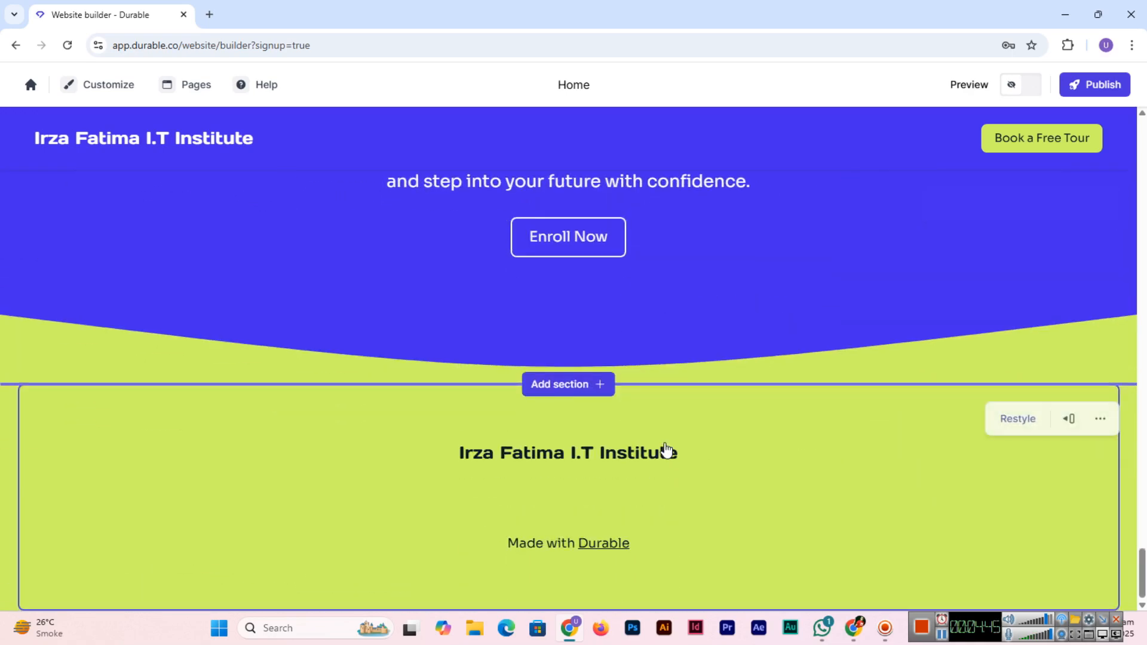
{"action": "scroll", "coordinate": [371, 483], "scroll_direction": "up", "scroll_amount": 10}
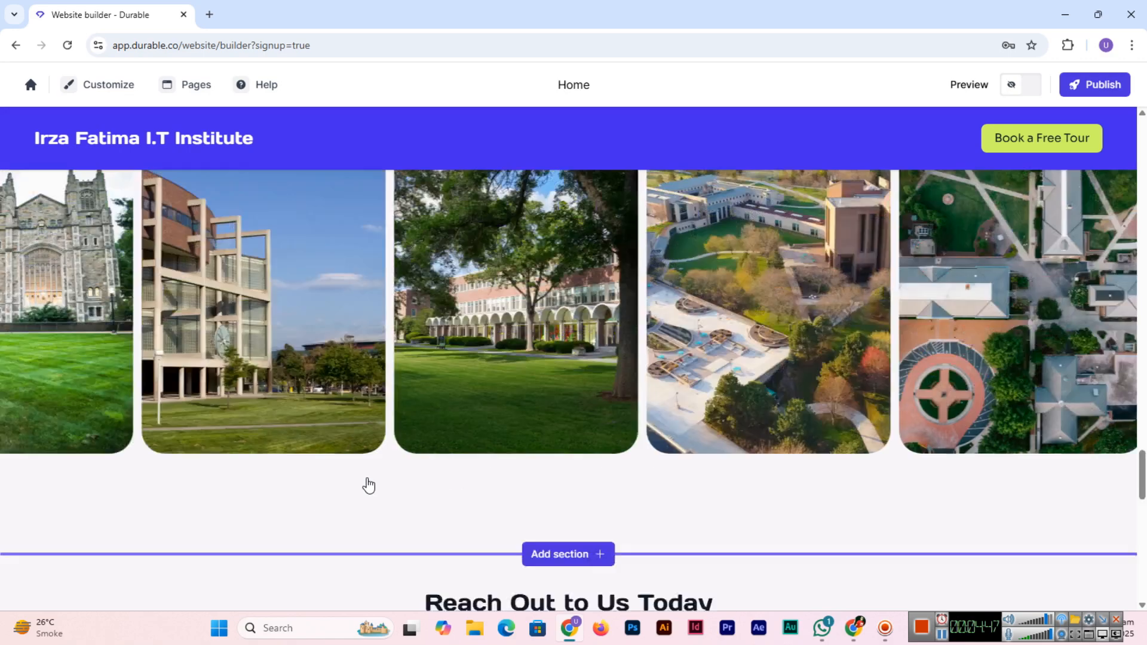
{"action": "scroll", "coordinate": [369, 485], "scroll_direction": "up", "scroll_amount": 8}
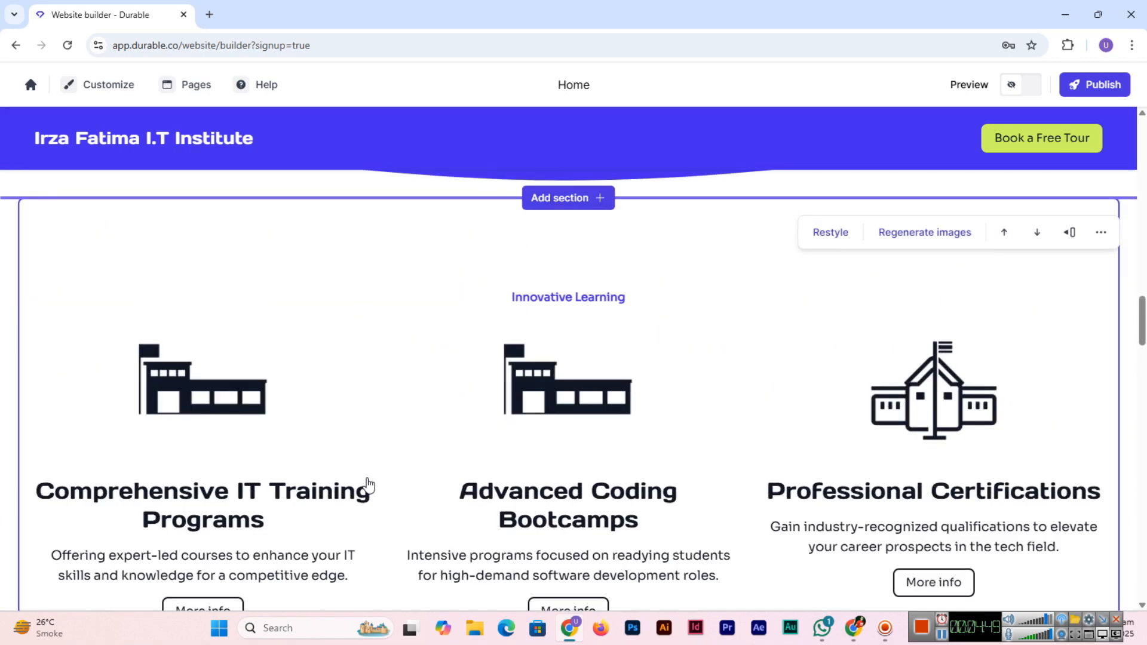
{"action": "scroll", "coordinate": [369, 485], "scroll_direction": "down", "scroll_amount": 2}
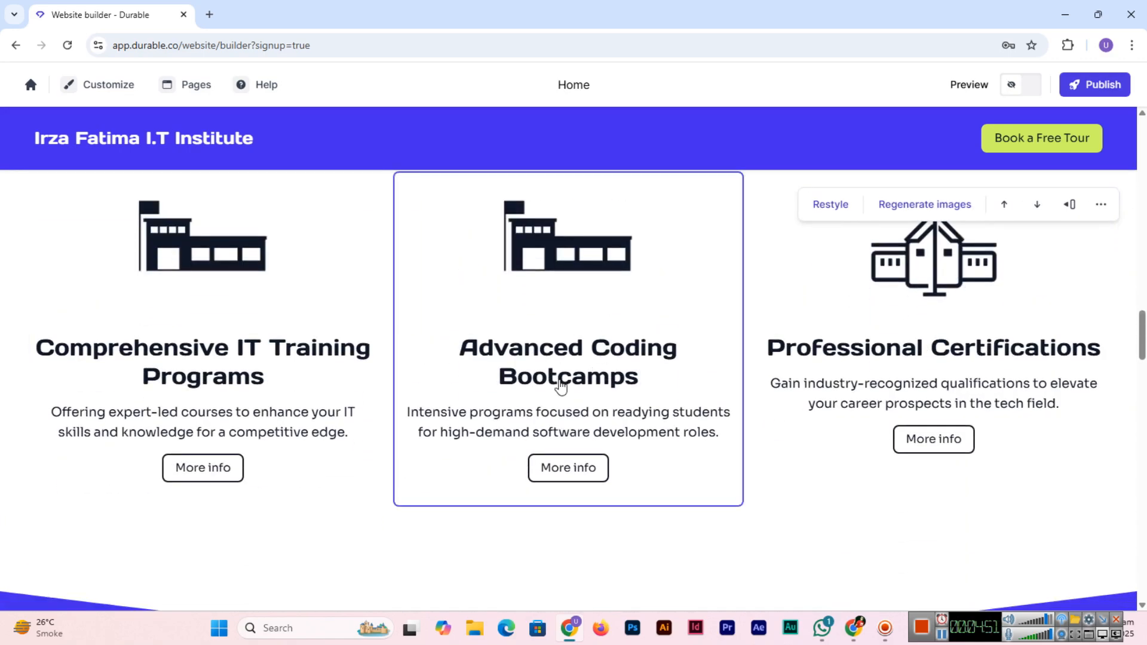
Step: Color the Advanced Coding Bootcamps card's icon bright orange (#E5720B)
{"action": "left_click", "coordinate": [601, 385]}
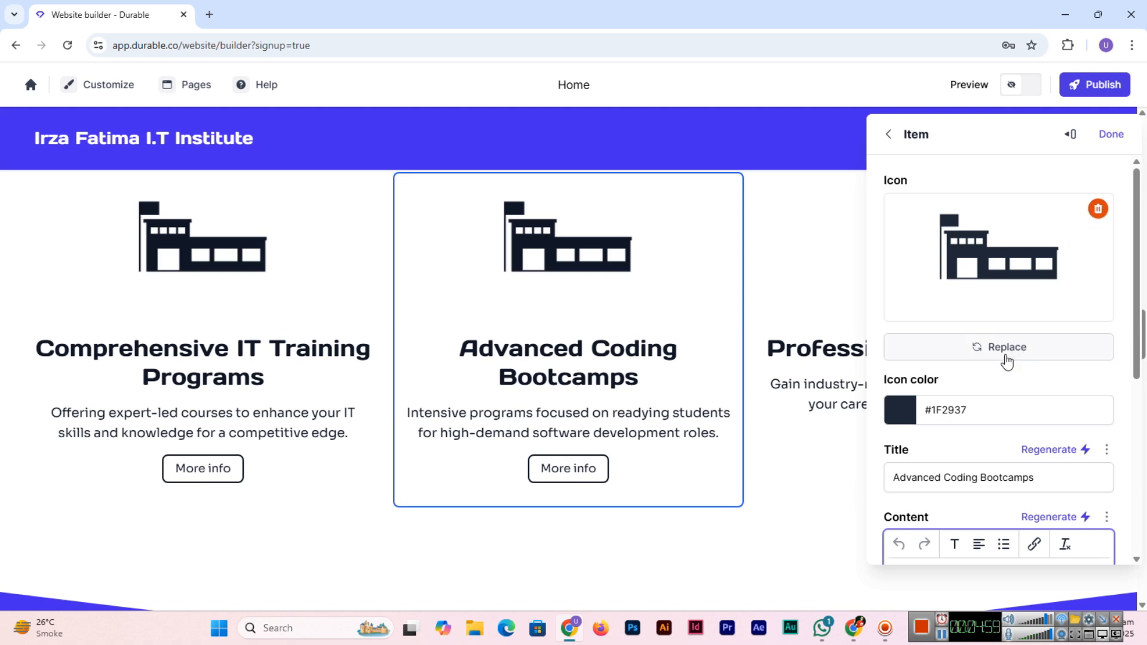
{"action": "left_click", "coordinate": [902, 413]}
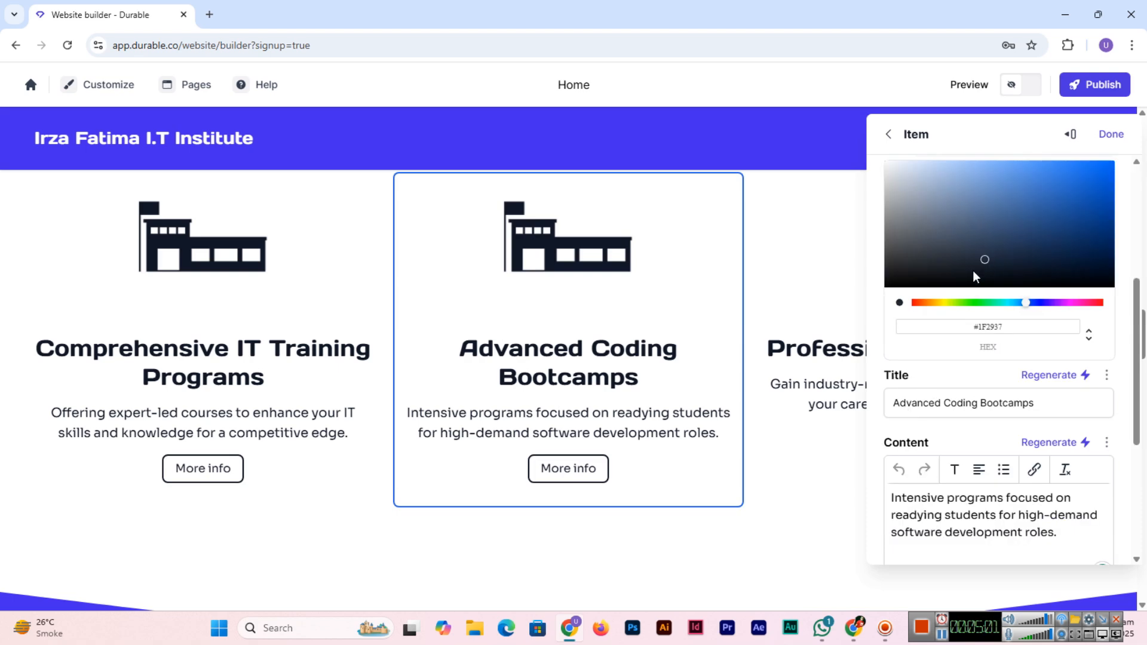
{"action": "left_click_drag", "start_coordinate": [955, 303], "coordinate": [926, 303]}
{"action": "left_click", "coordinate": [1021, 239]}
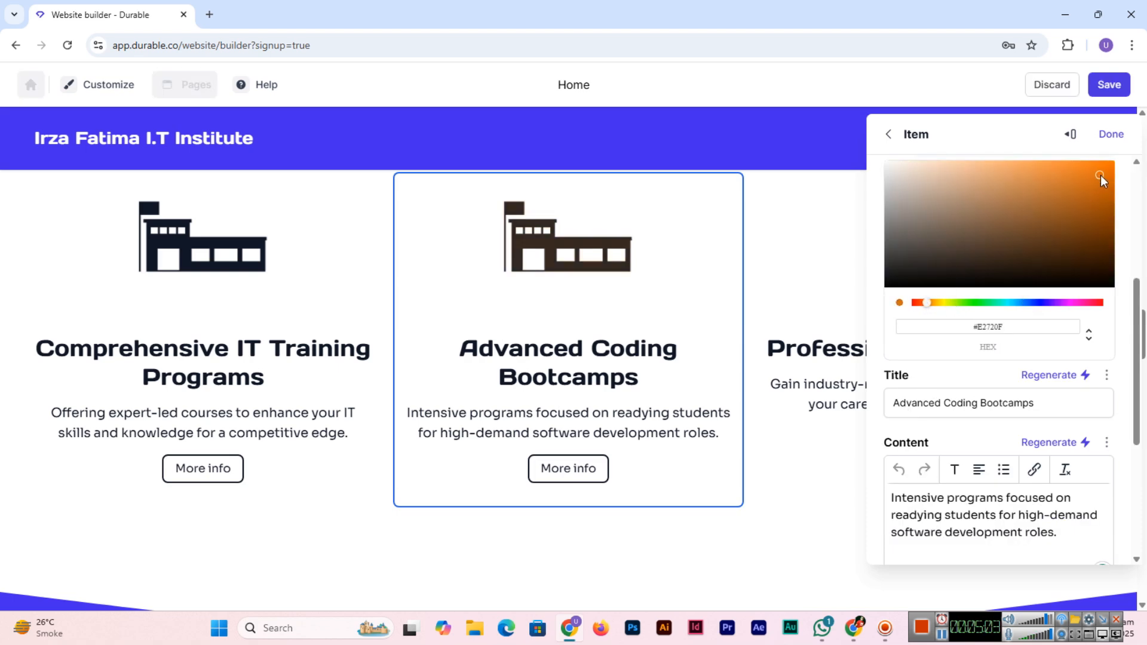
{"action": "left_click_drag", "start_coordinate": [1100, 177], "coordinate": [1103, 173]}
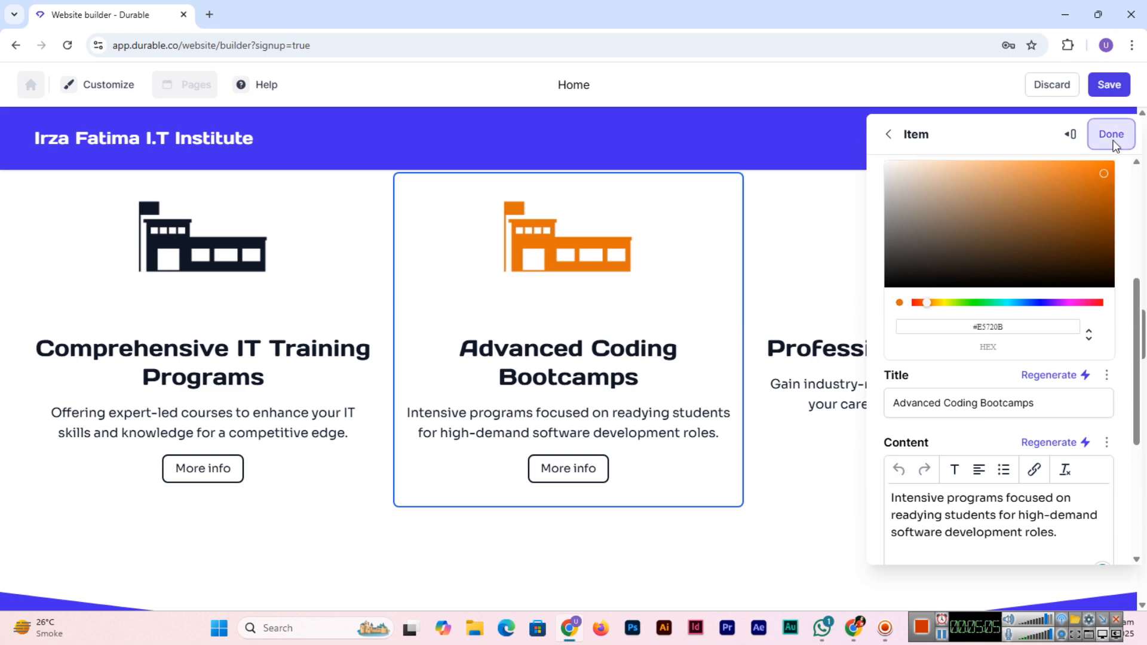
{"action": "left_click", "coordinate": [1112, 135]}
{"action": "left_click", "coordinate": [578, 348]}
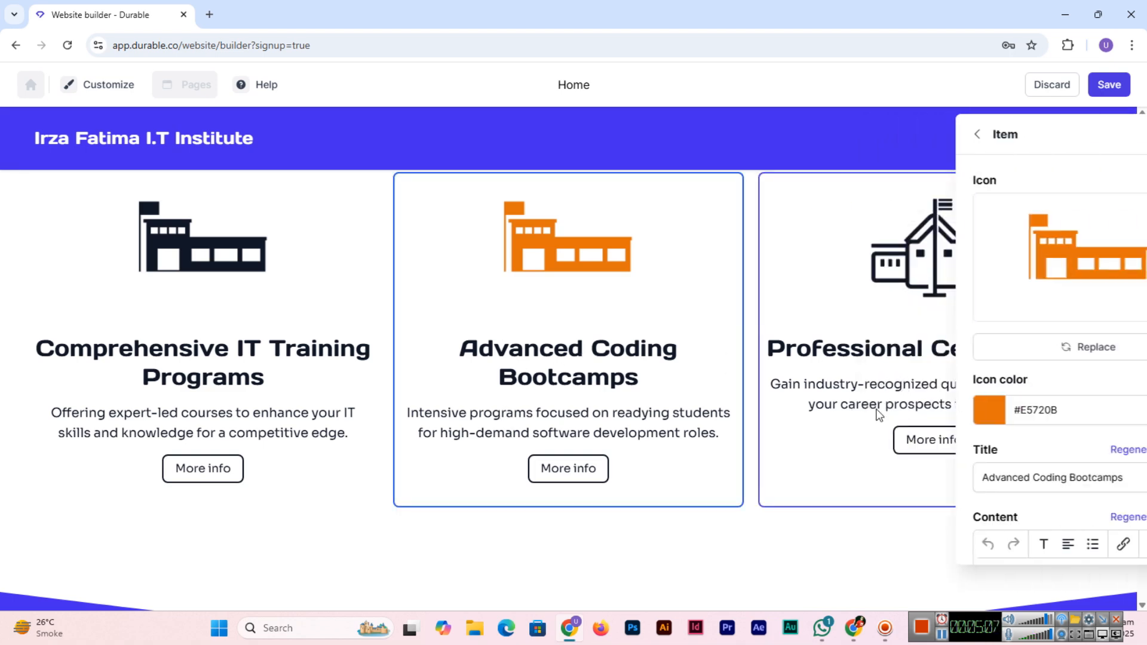
{"action": "scroll", "coordinate": [999, 378], "scroll_direction": "down", "scroll_amount": 3}
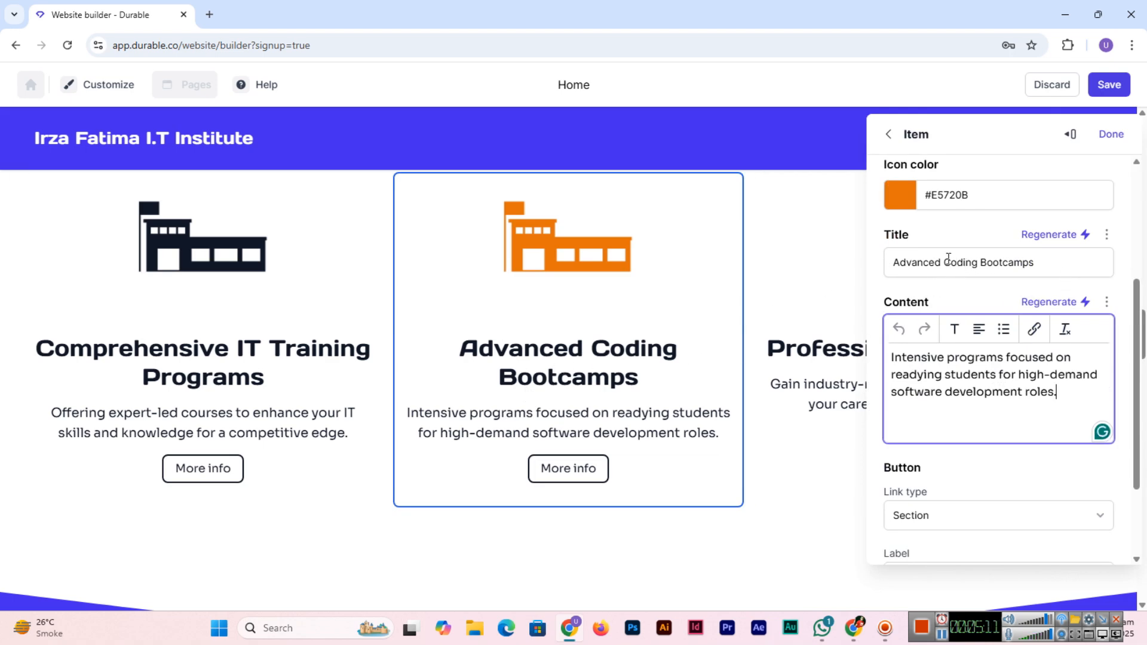
Step: Retitle the card 'Advanced Coding Best Classes'
{"action": "left_click_drag", "start_coordinate": [947, 263], "coordinate": [1039, 261]}
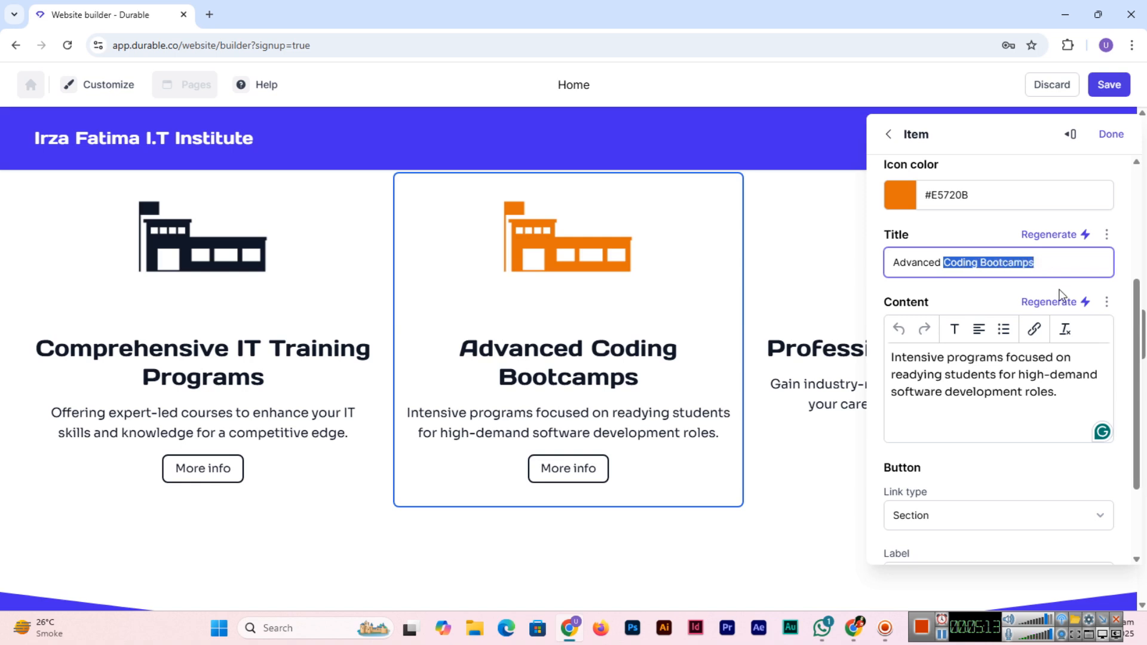
{"action": "type", "text": "Coding Classes"}
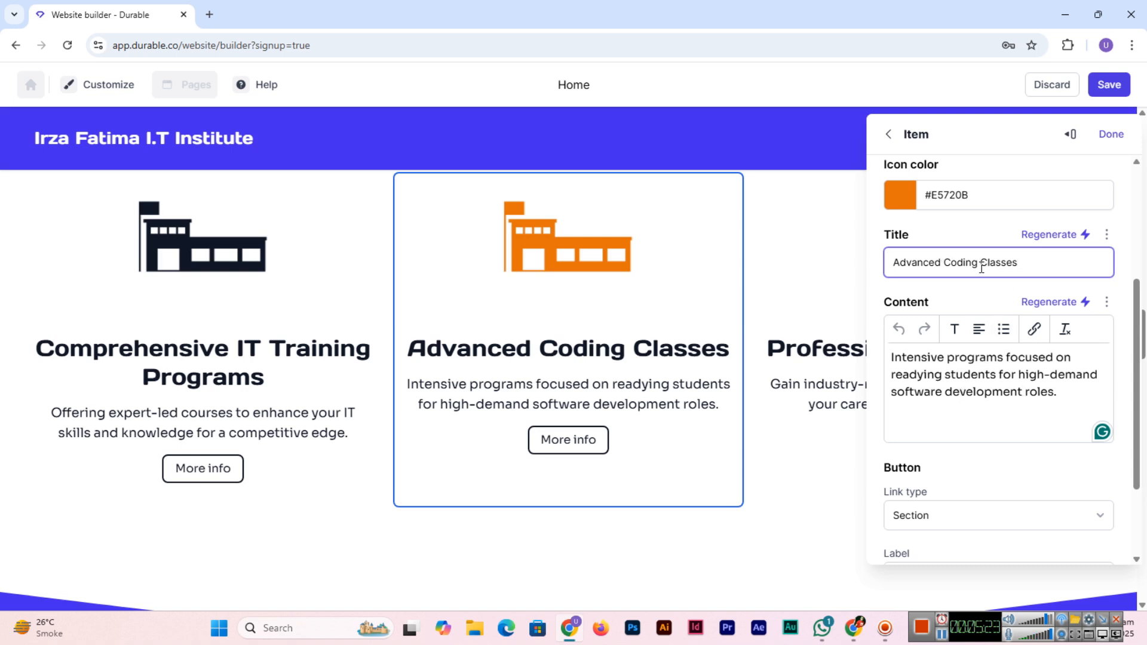
{"action": "type", "text": "Best"}
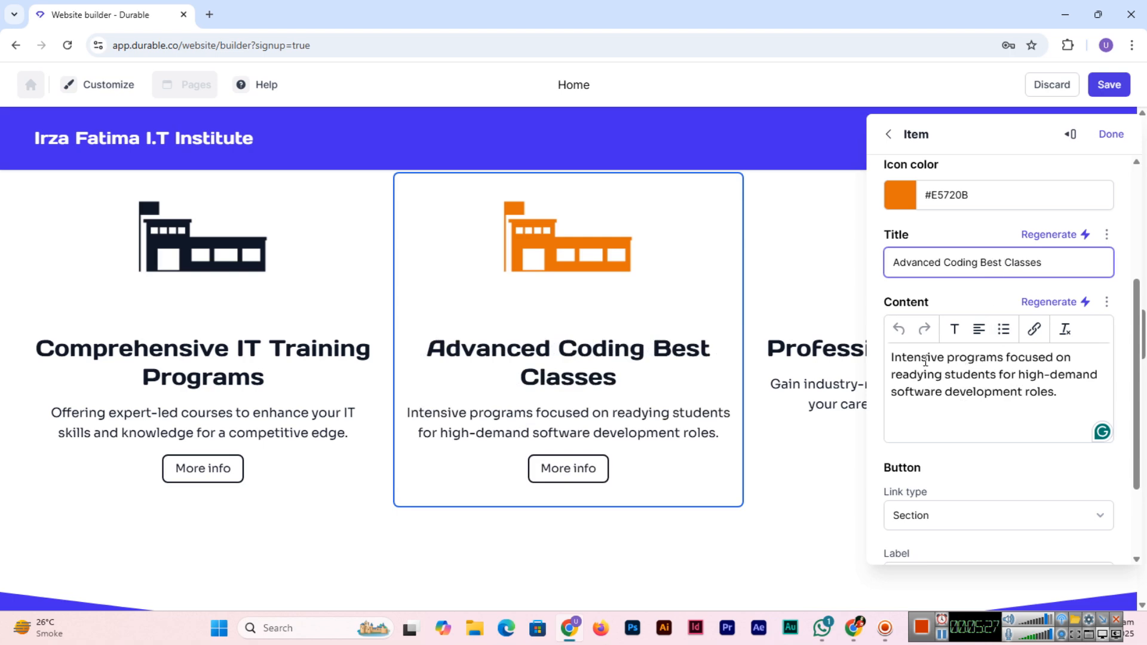
Step: Replace the card description with 'We offer incredibly professional coding best classes to our students'
{"action": "left_click_drag", "start_coordinate": [1068, 399], "coordinate": [885, 361]}
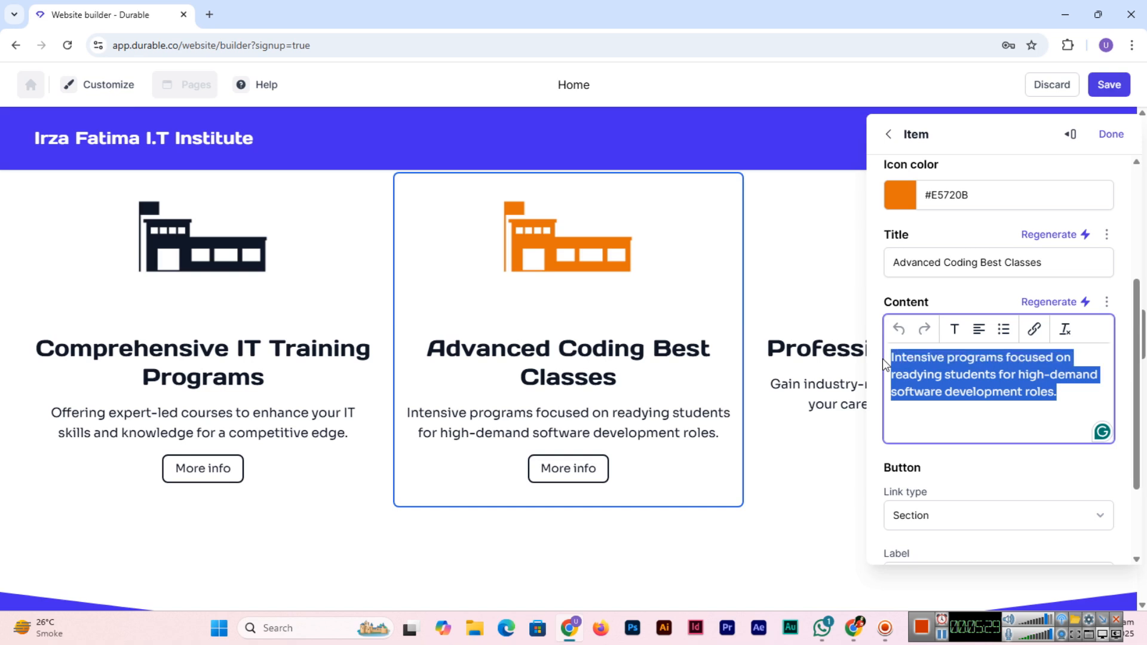
{"action": "type", "text": "W"}
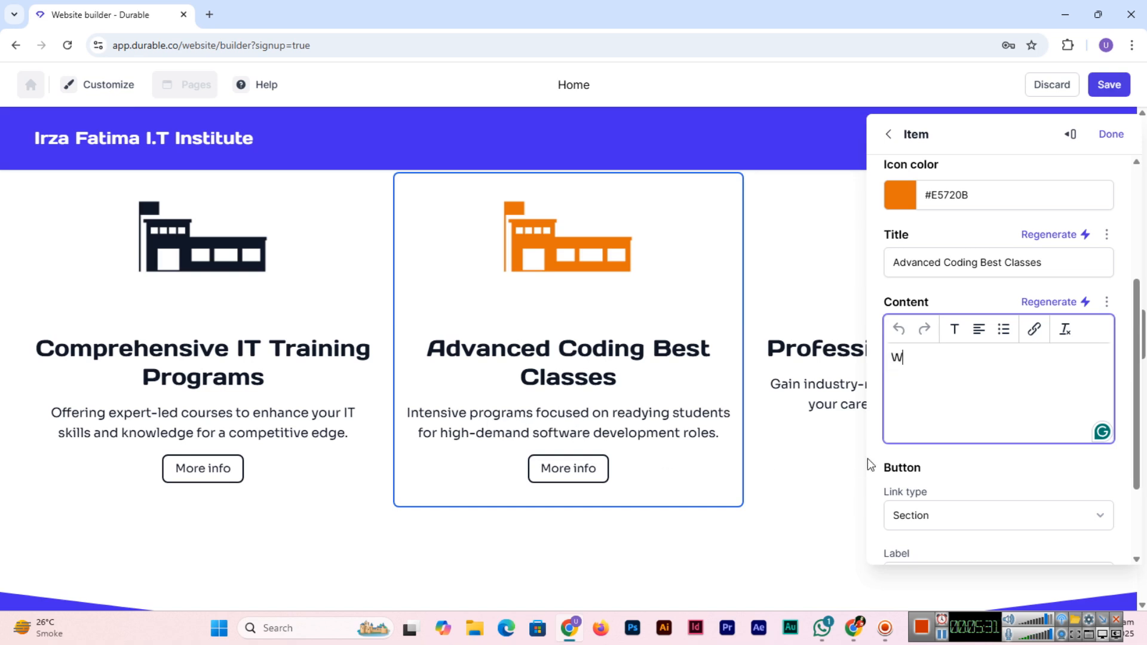
{"action": "type", "text": "e offer incredible"}
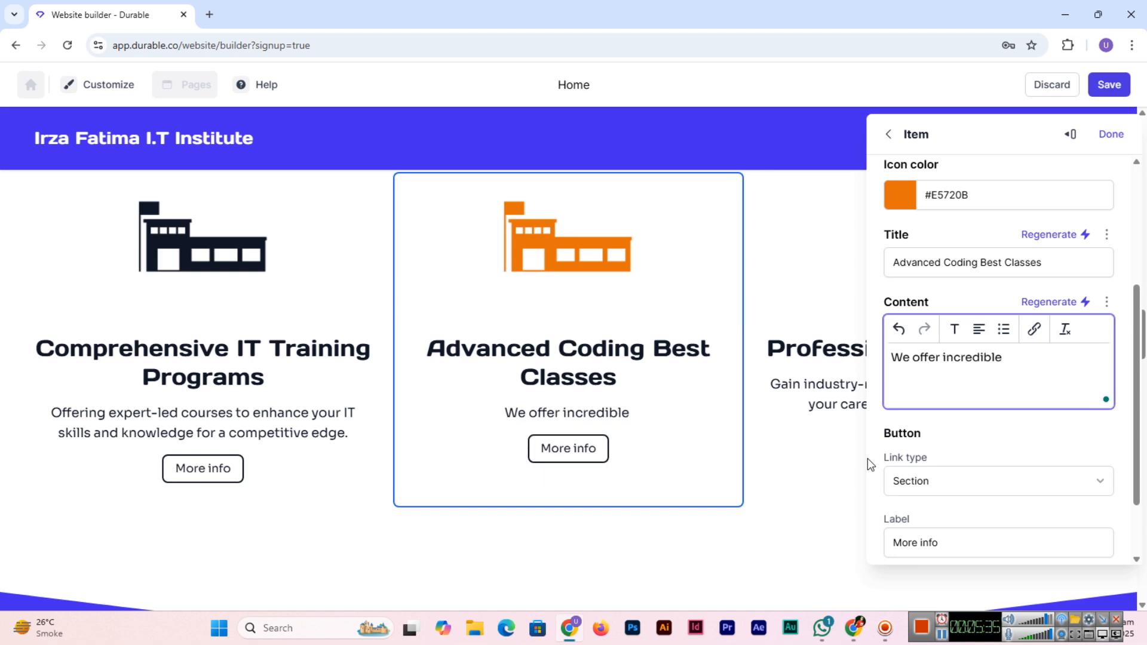
{"action": "key", "text": "BackSpace"}
{"action": "type", "text": "y professional coding best cl"}
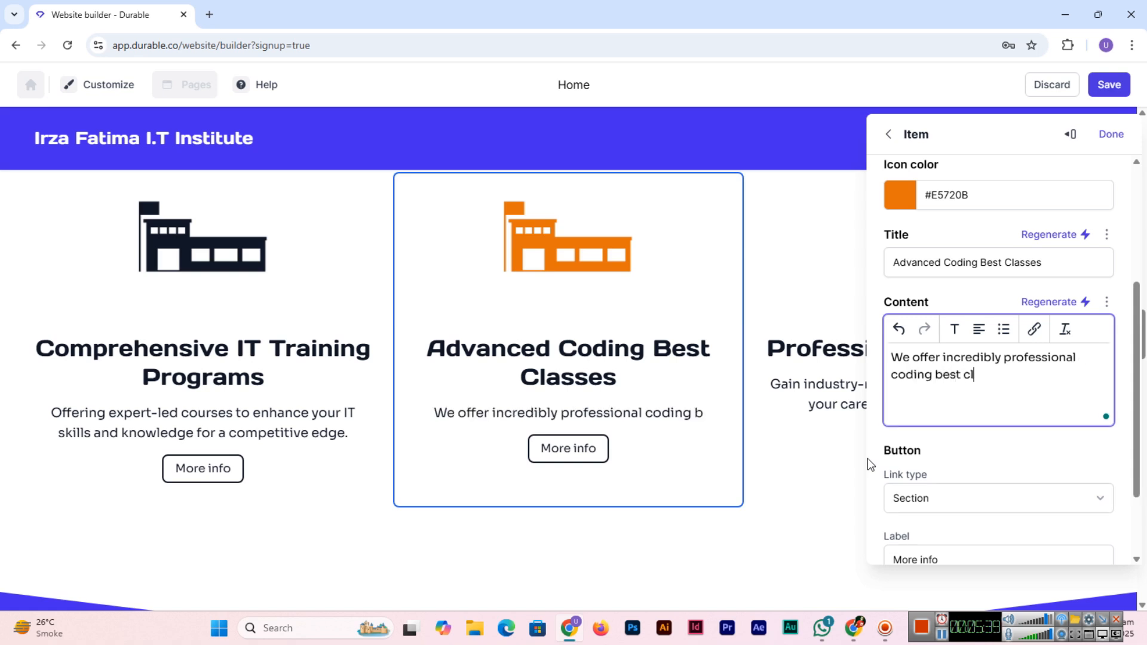
{"action": "type", "text": "assesto"}
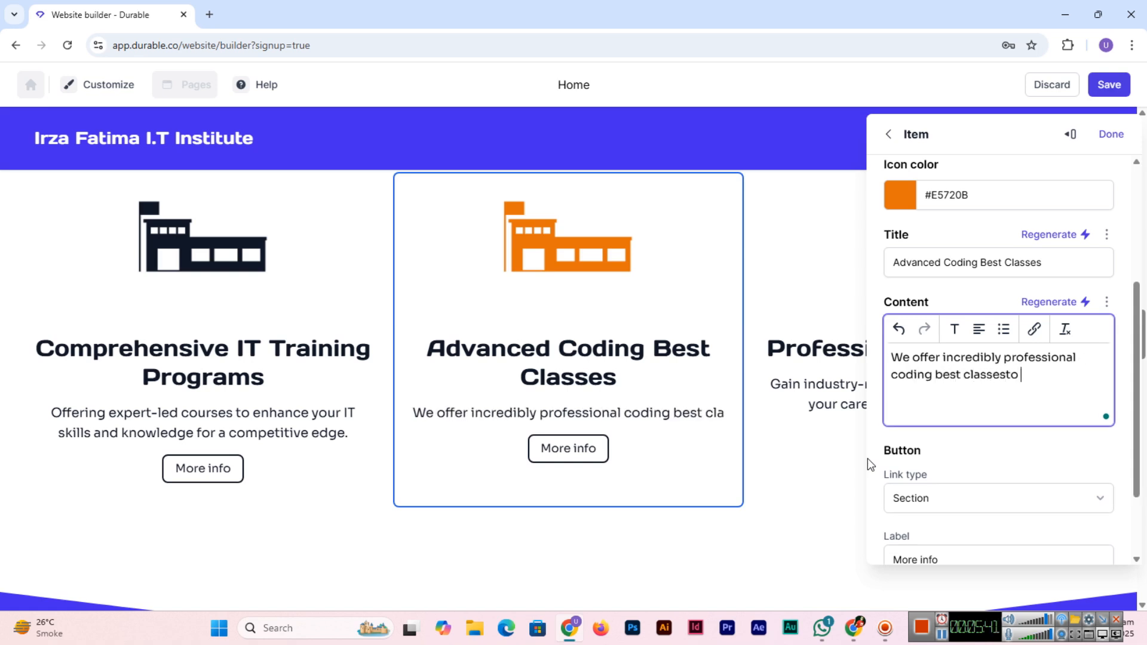
{"action": "key", "text": "BackSpace"}
{"action": "key", "text": "BackSpace"}
{"action": "type", "text": "to our students"}
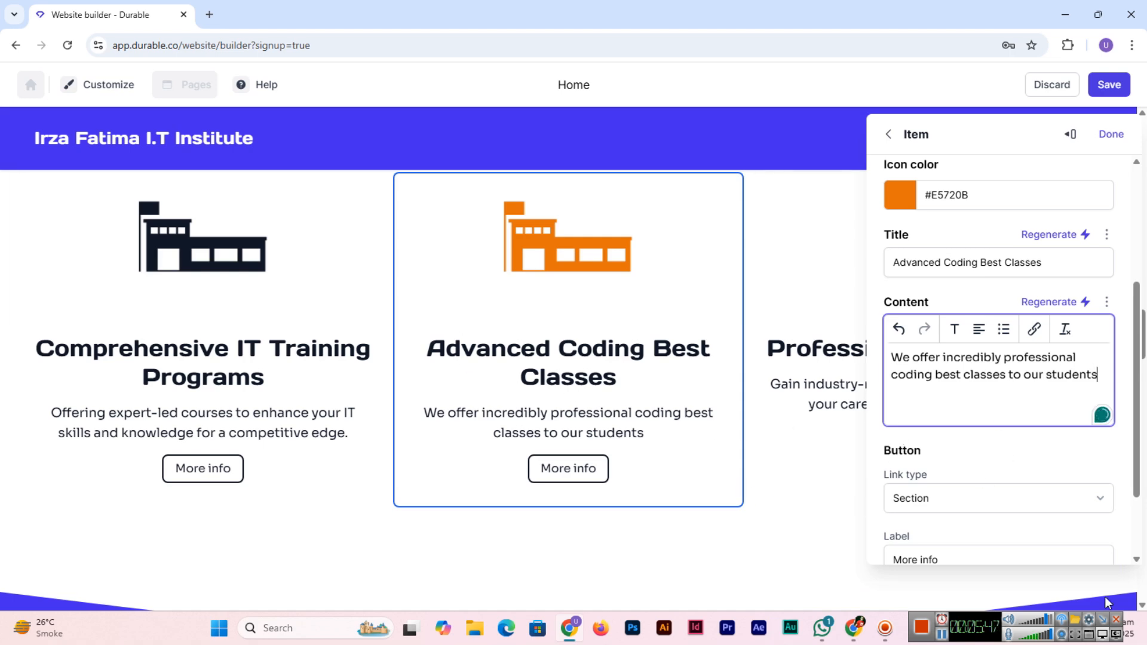
{"action": "scroll", "coordinate": [482, 384], "scroll_direction": "up", "scroll_amount": 5}
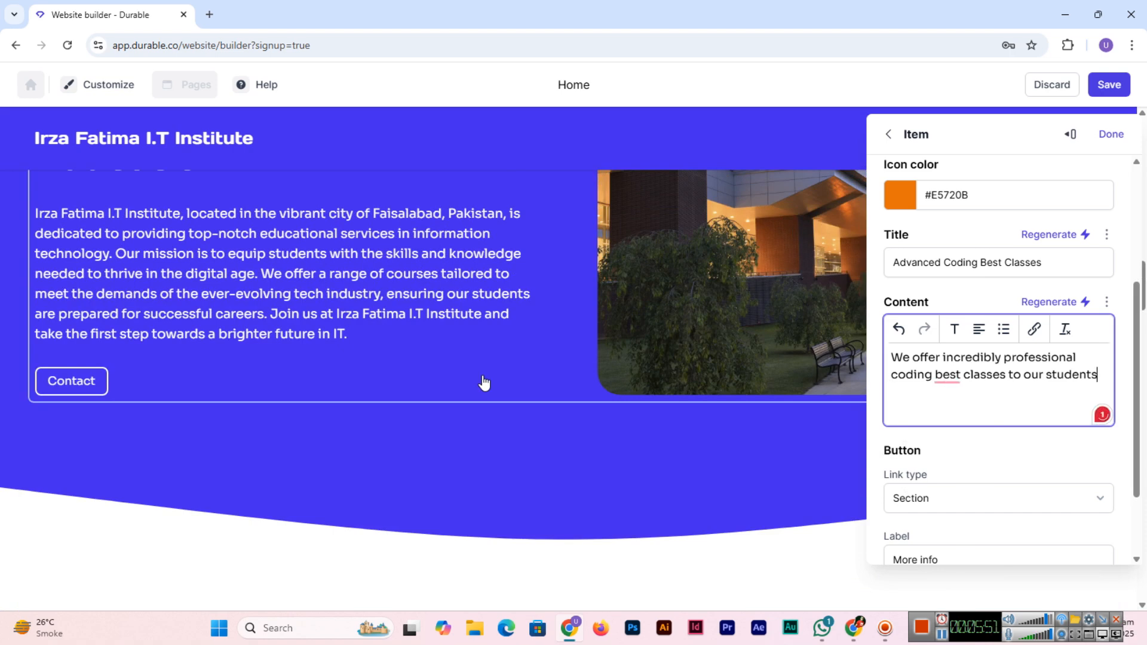
{"action": "scroll", "coordinate": [484, 382], "scroll_direction": "up", "scroll_amount": 2}
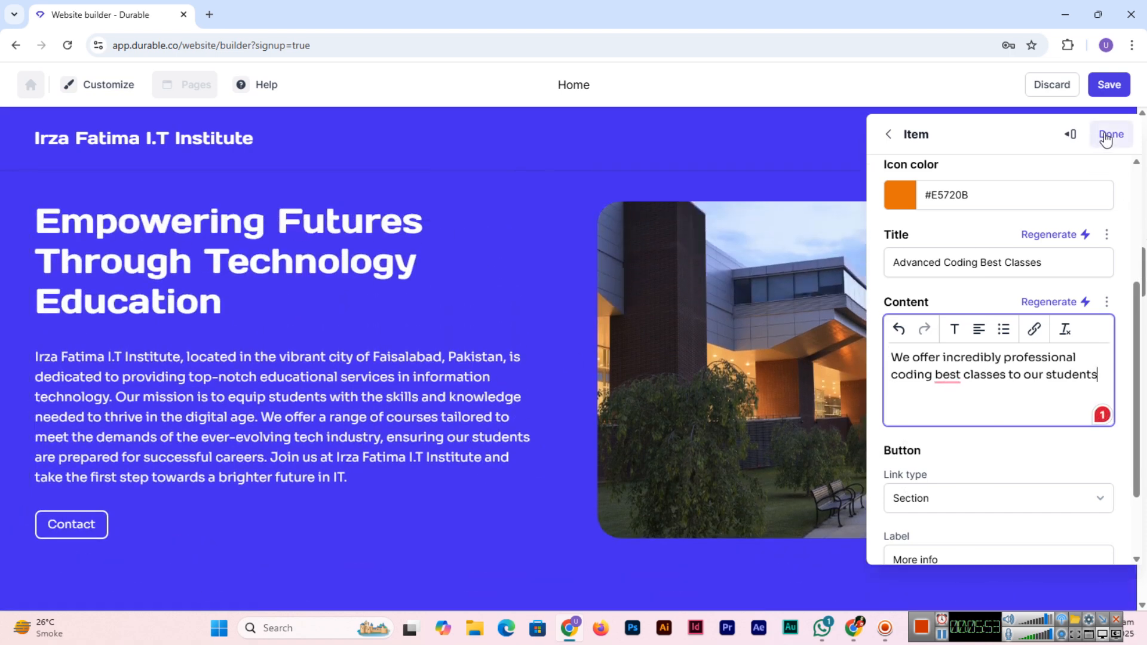
{"action": "left_click", "coordinate": [1110, 134]}
{"action": "left_click", "coordinate": [766, 309]}
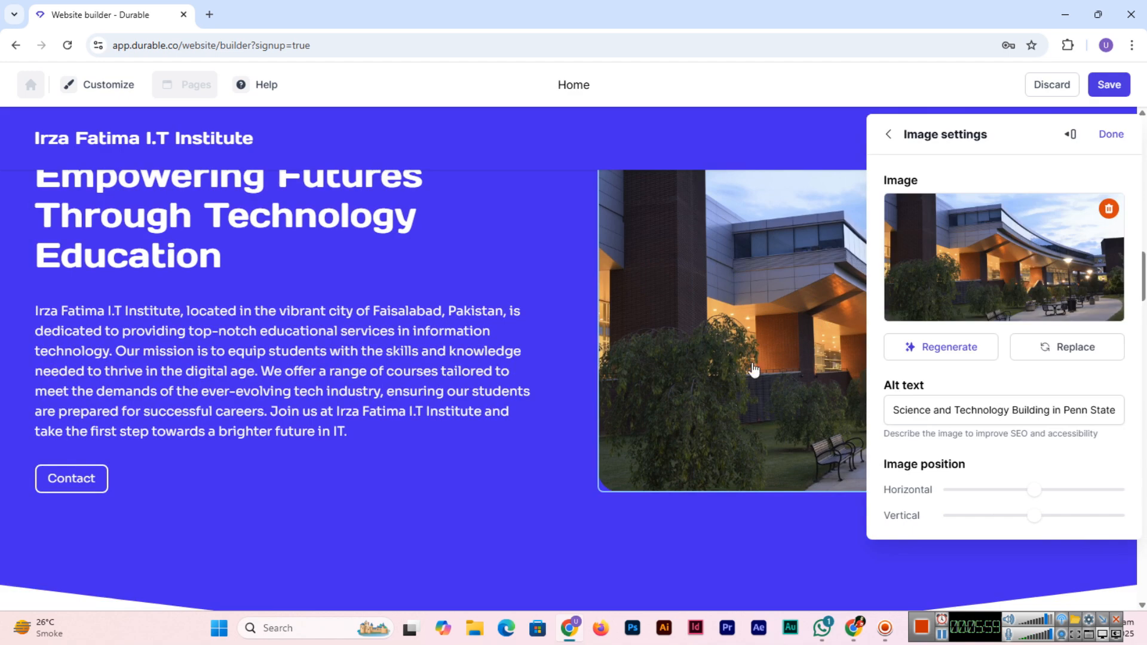
Step: Scroll back up to the hero photo and open a new browser tab
{"action": "scroll", "coordinate": [729, 335], "scroll_direction": "up", "scroll_amount": 1}
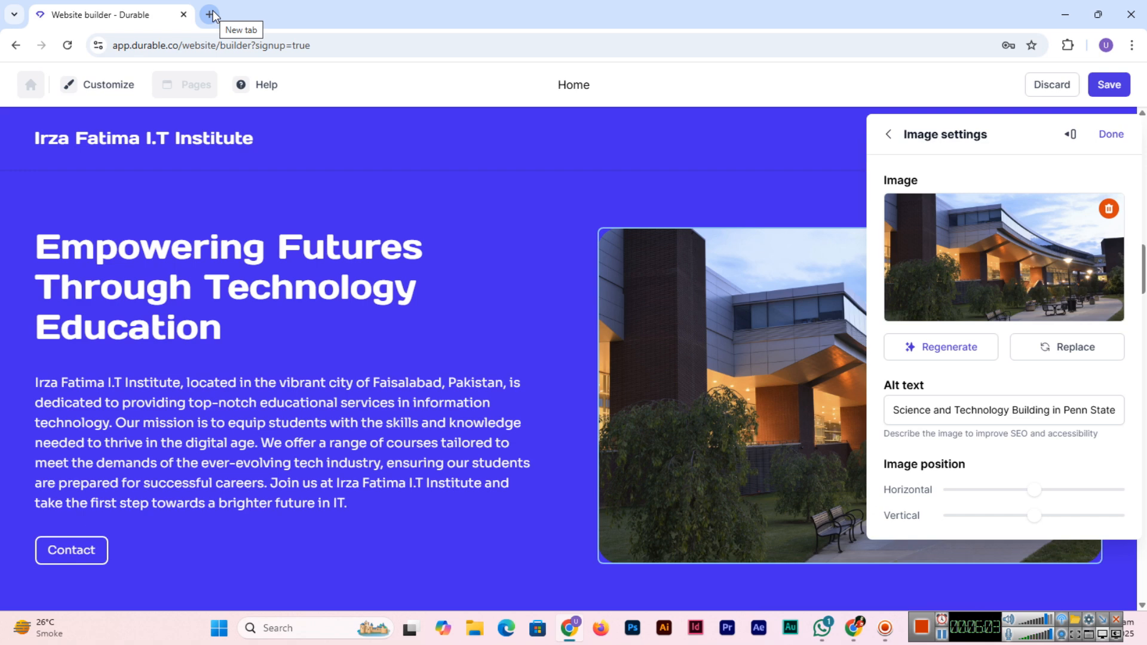
{"action": "left_click", "coordinate": [210, 14]}
Step: On pexels.com, search for 'educational institute' photos
{"action": "type", "text": "pexels.com"}
{"action": "key", "text": "Return"}
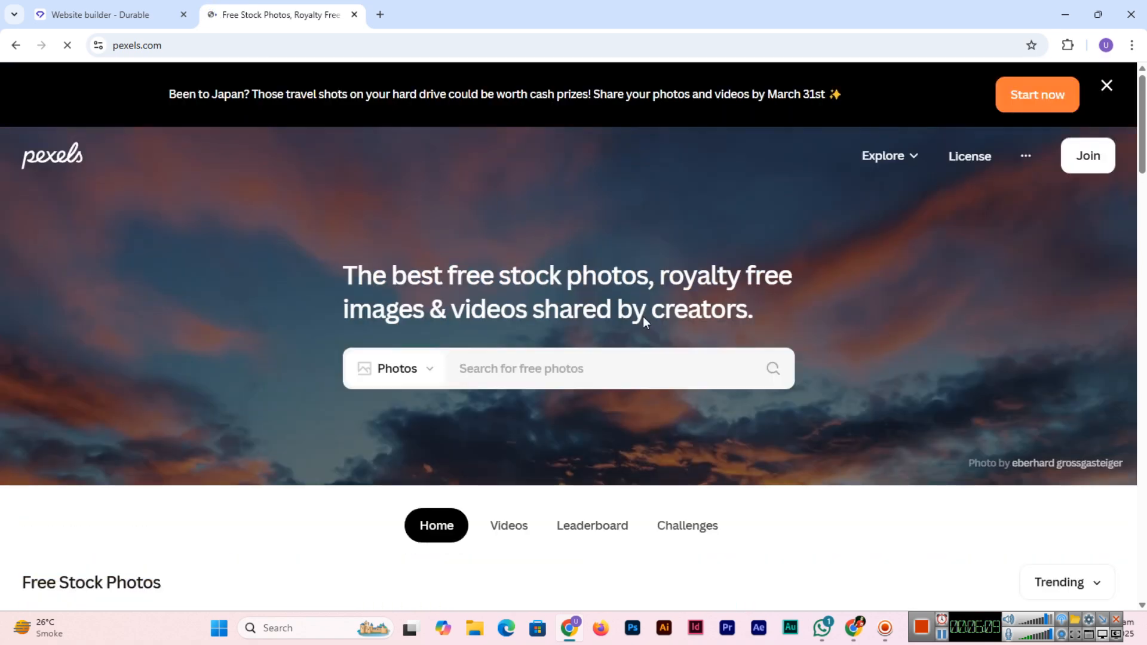
{"action": "left_click", "coordinate": [619, 367]}
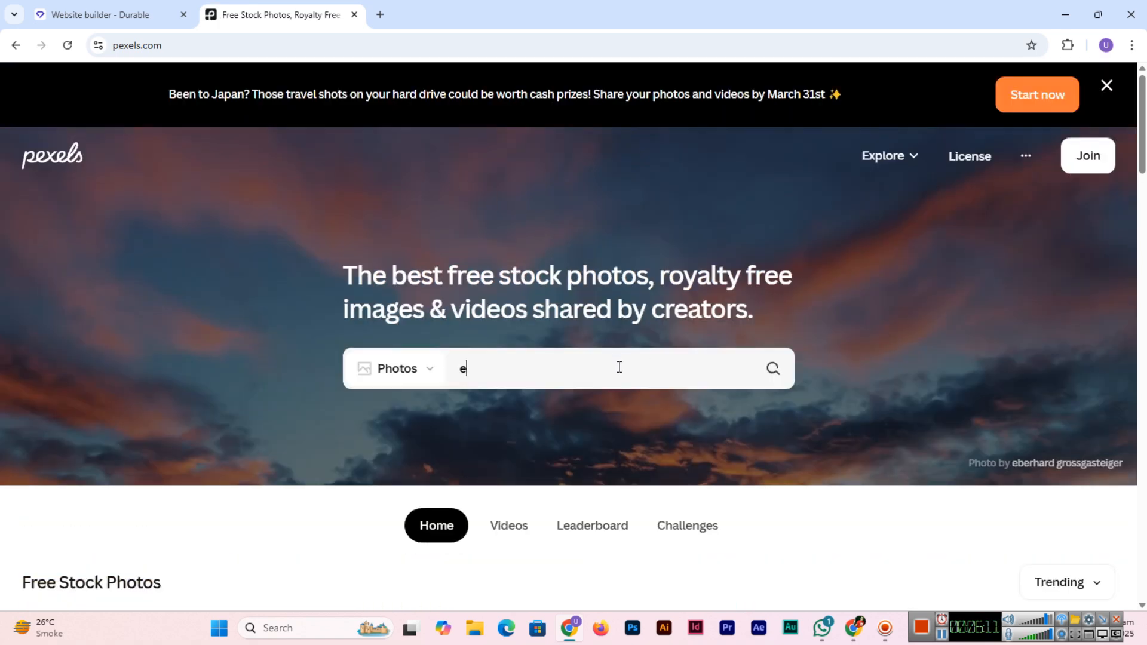
{"action": "type", "text": "e"}
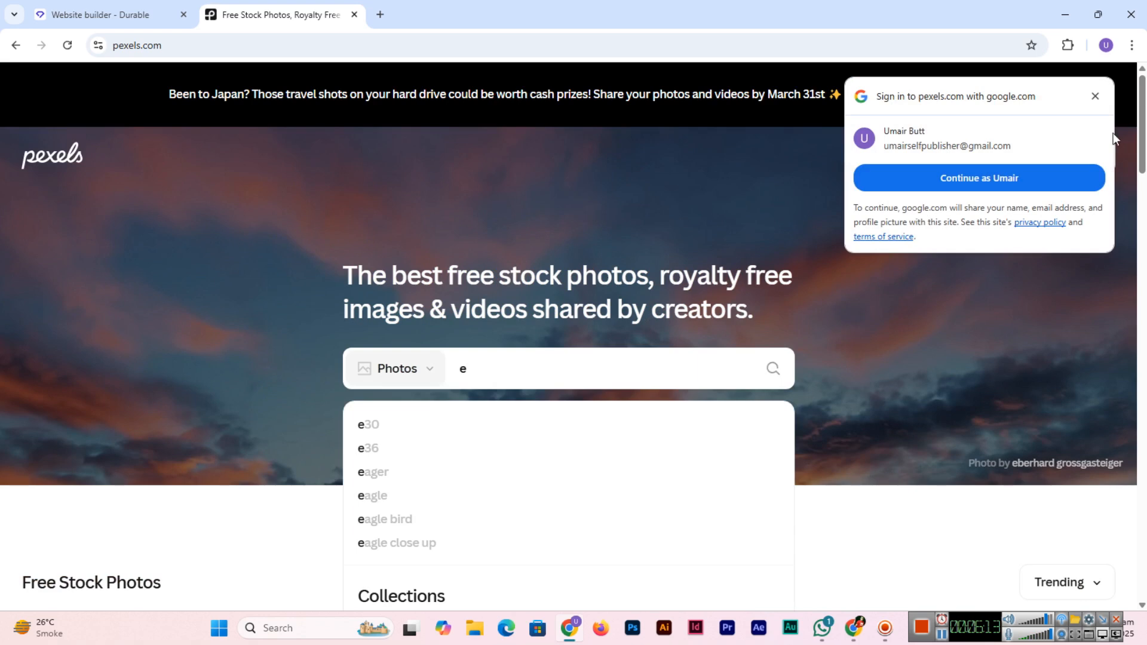
{"action": "left_click", "coordinate": [1095, 97]}
{"action": "type", "text": "duc"}
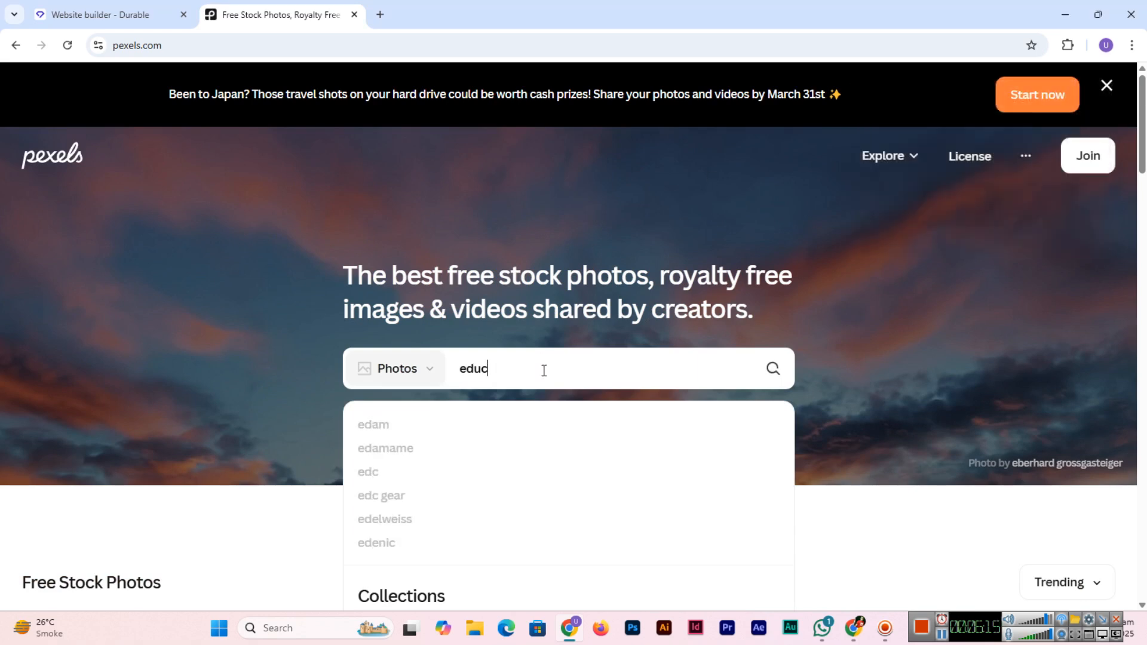
{"action": "type", "text": "ational institute"}
{"action": "key", "text": "Return"}
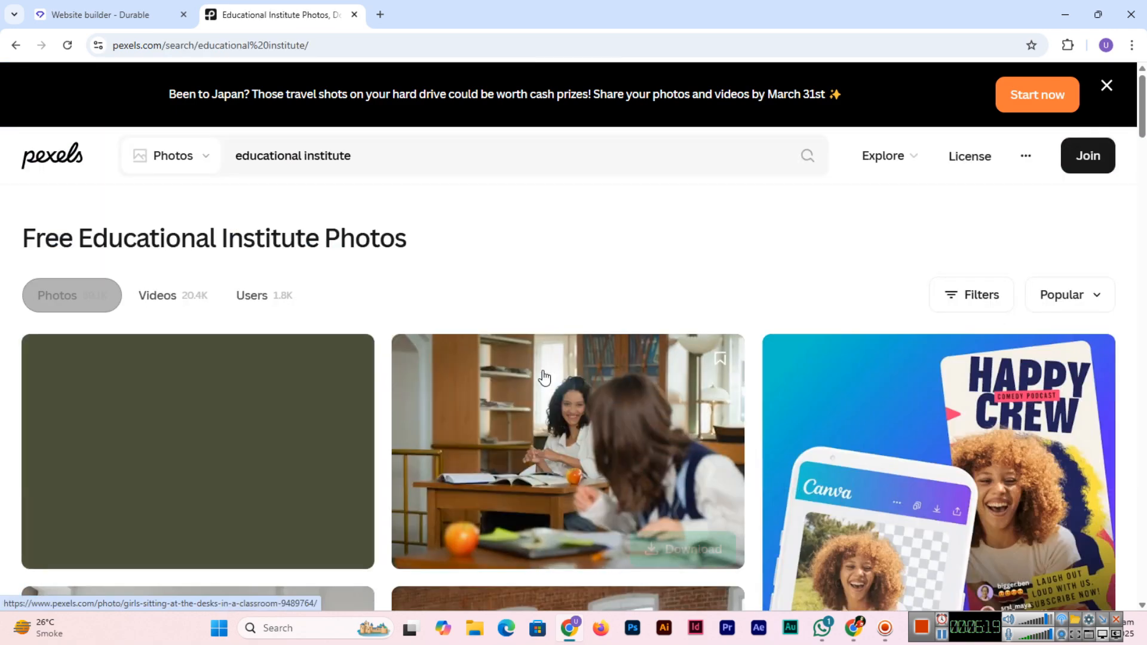
Step: Download the girls-at-classroom-desks photo at Small 640x427 and return to Durable
{"action": "scroll", "coordinate": [526, 368], "scroll_direction": "down", "scroll_amount": 5}
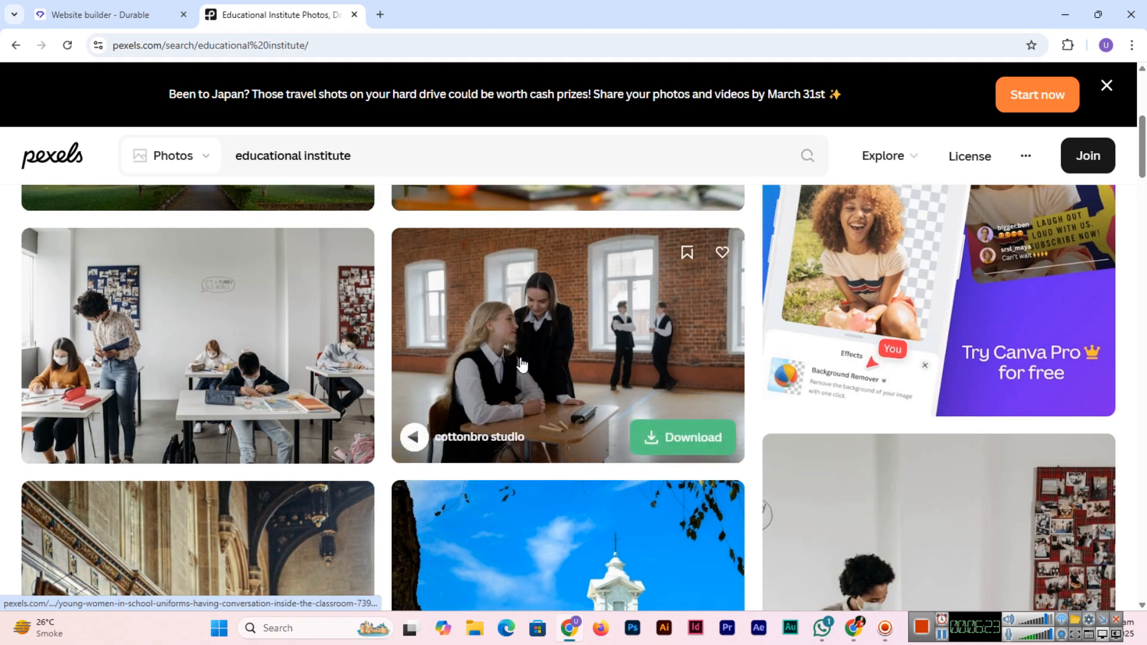
{"action": "scroll", "coordinate": [521, 362], "scroll_direction": "up", "scroll_amount": 4}
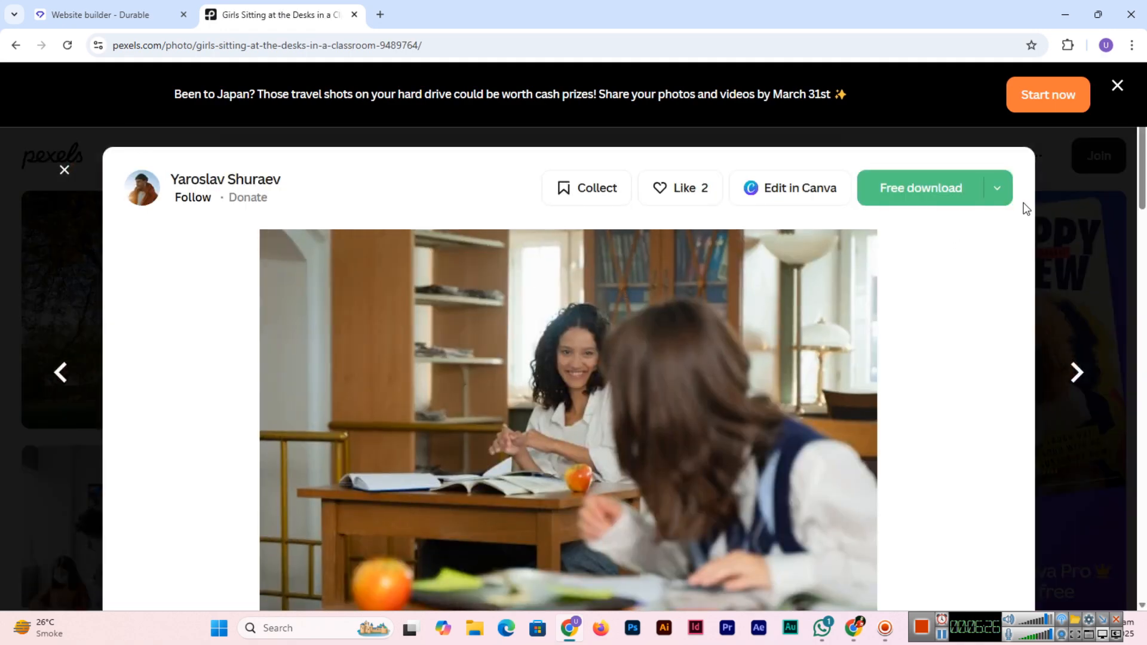
{"action": "left_click", "coordinate": [1007, 202]}
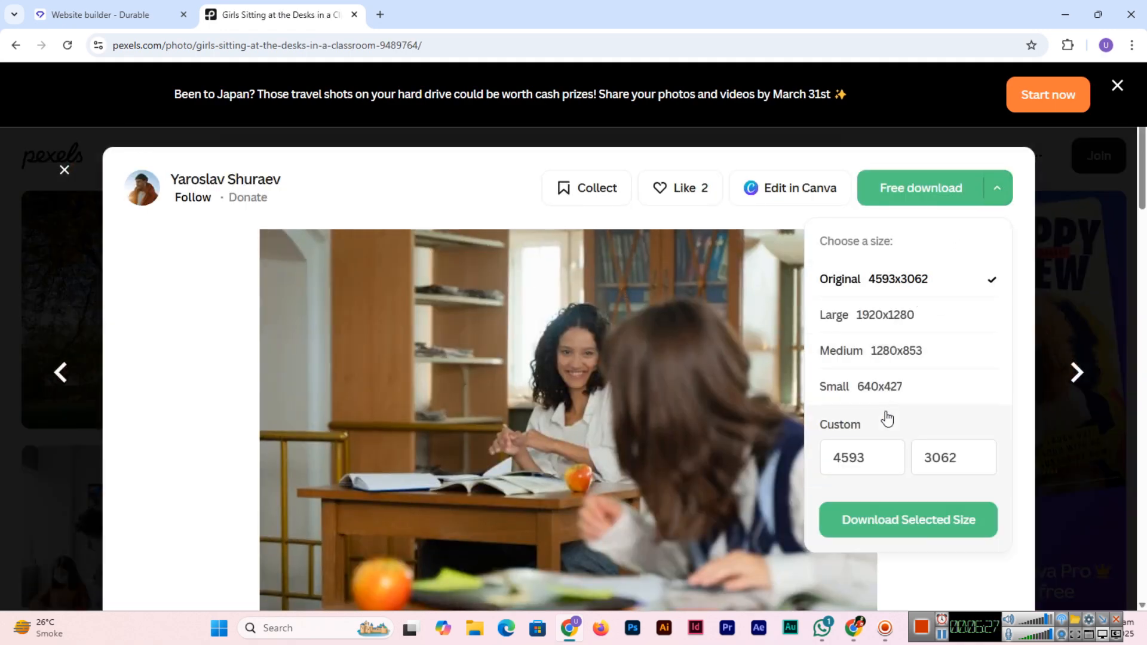
{"action": "left_click", "coordinate": [884, 386]}
{"action": "left_click", "coordinate": [925, 530]}
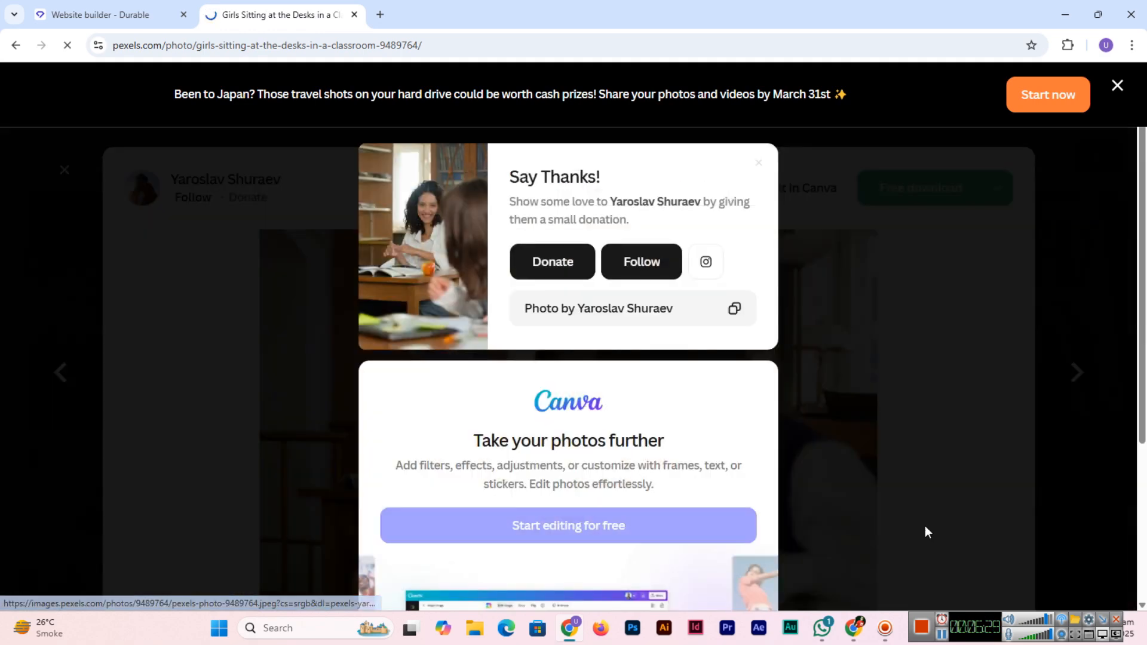
{"action": "left_click", "coordinate": [125, 8]}
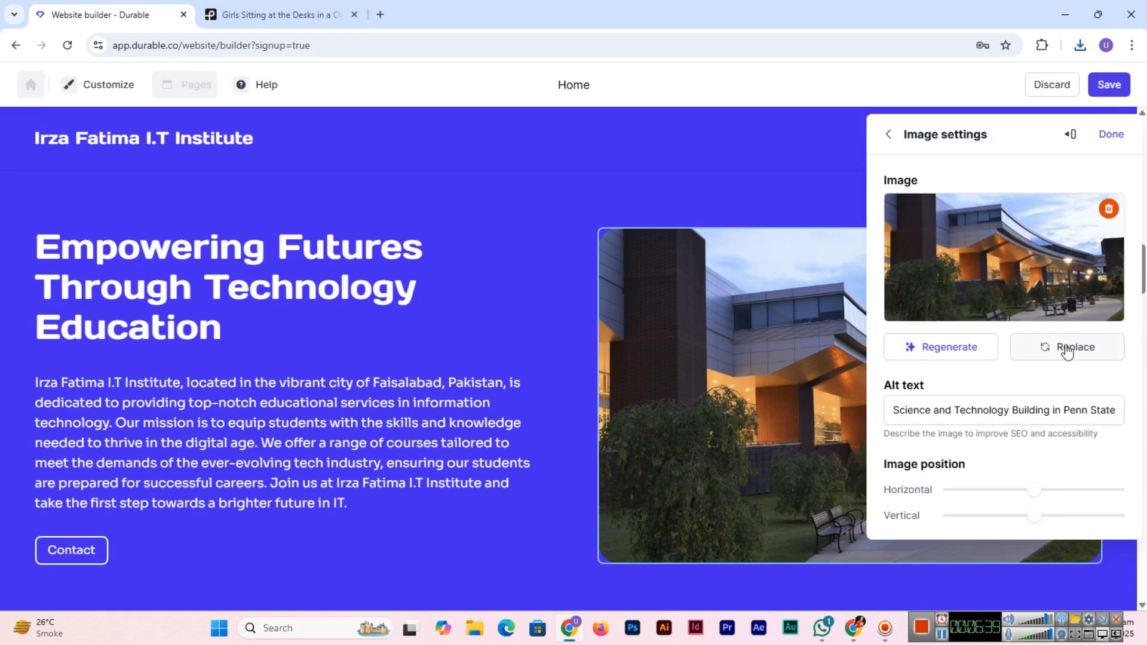
Step: Regenerate the hero image into a Student Services Building sign, then open the Media selector
{"action": "left_click", "coordinate": [981, 353]}
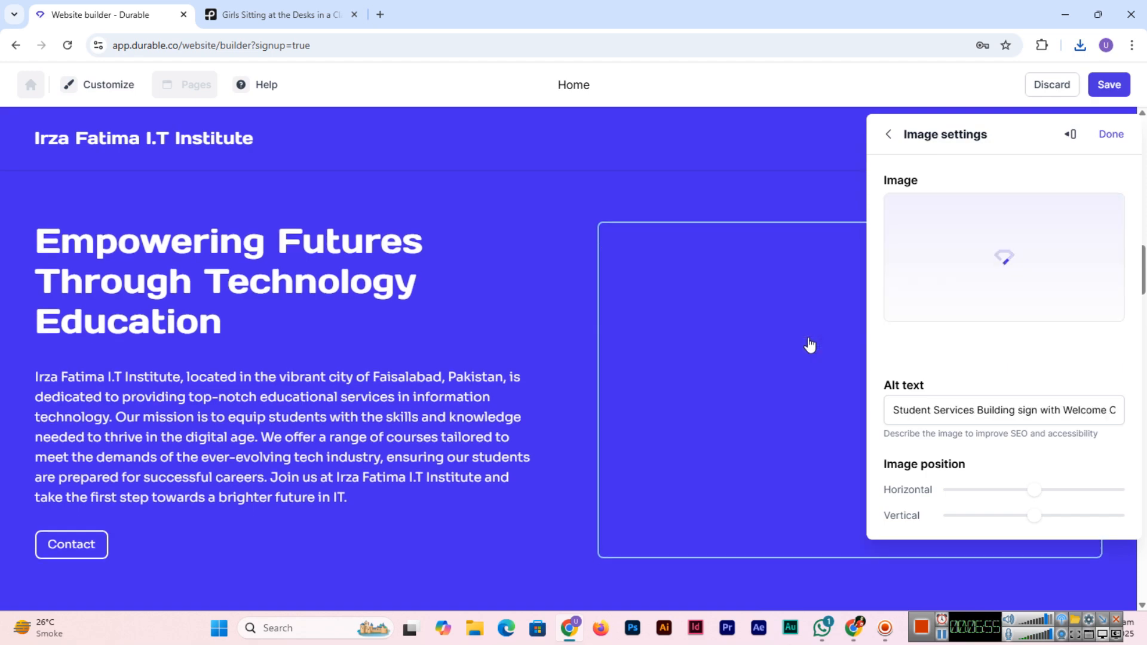
{"action": "scroll", "coordinate": [810, 346], "scroll_direction": "down", "scroll_amount": 1}
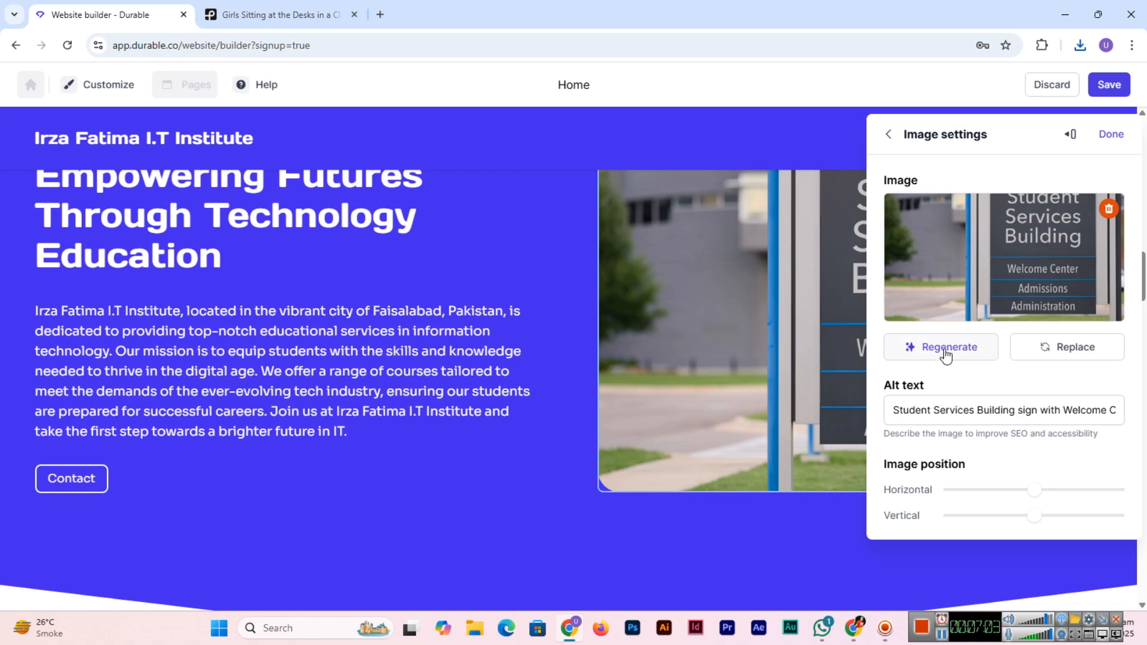
{"action": "left_click", "coordinate": [1057, 341]}
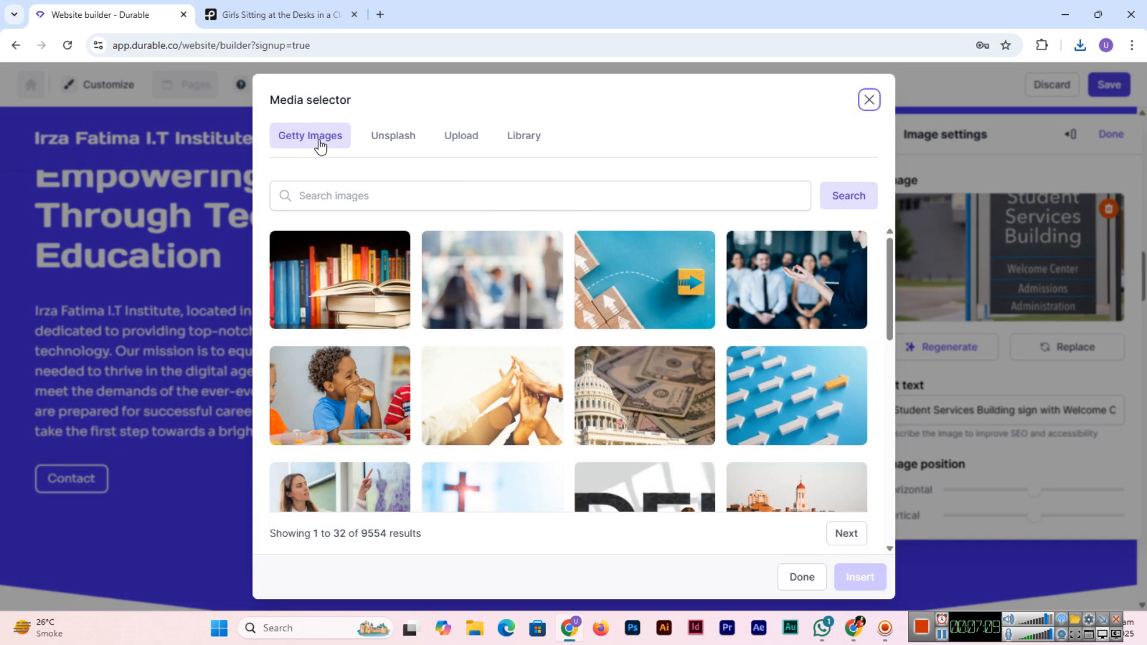
Step: Upload the downloaded Pexels classroom photo from Downloads as the hero image
{"action": "left_click", "coordinate": [377, 136]}
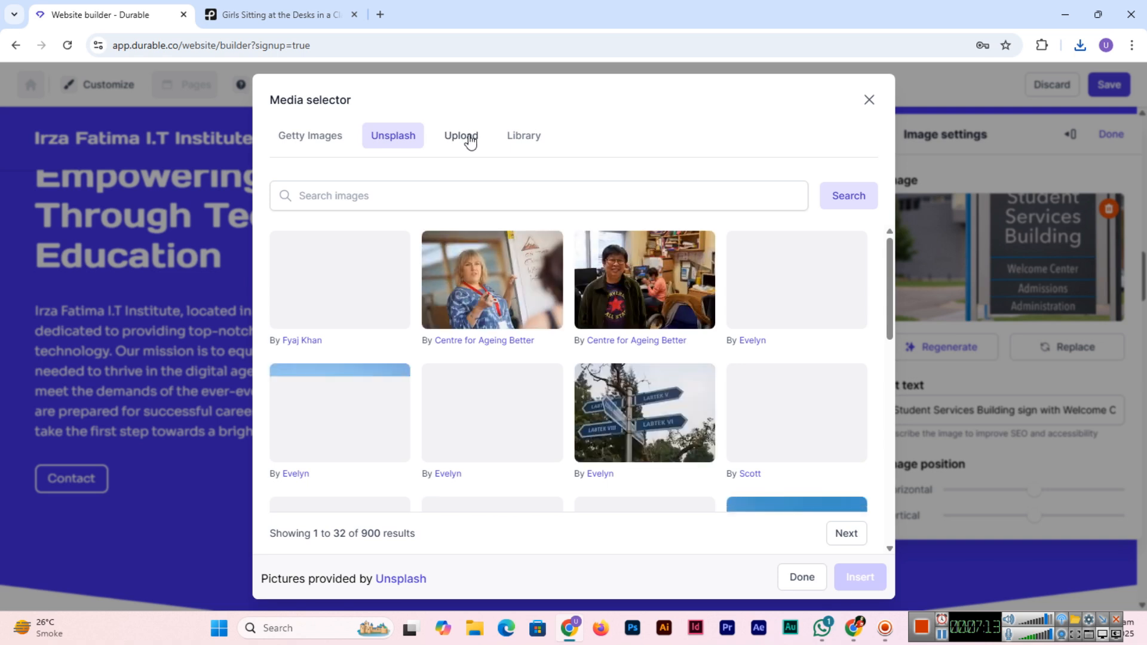
{"action": "left_click", "coordinate": [468, 139]}
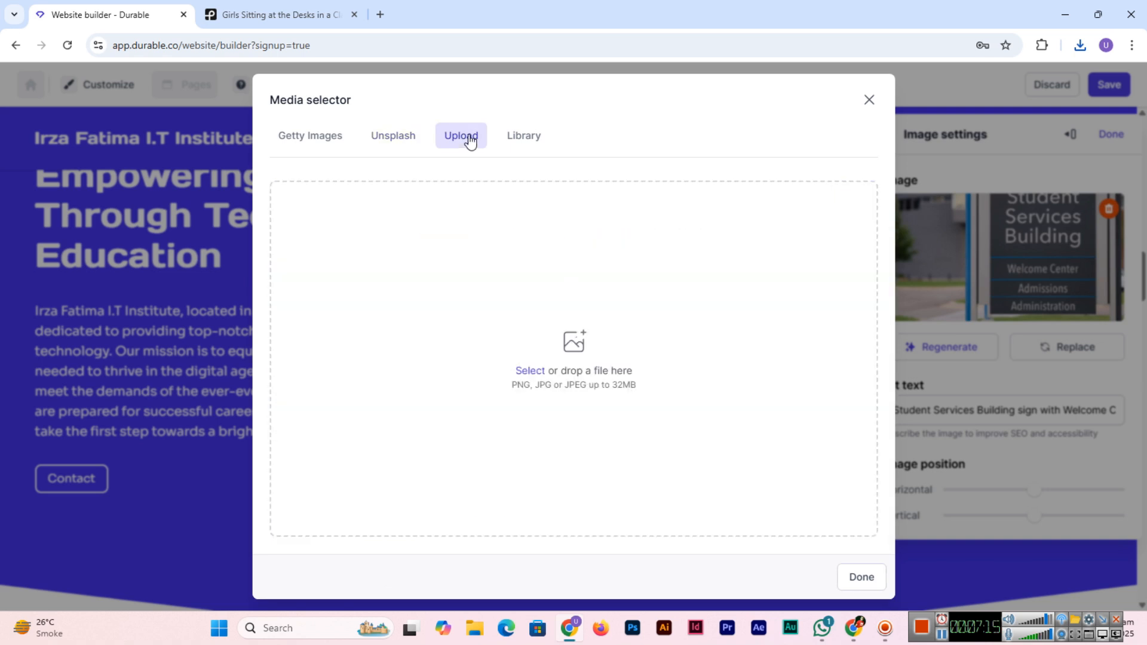
{"action": "left_click", "coordinate": [533, 370]}
{"action": "left_click", "coordinate": [62, 167]}
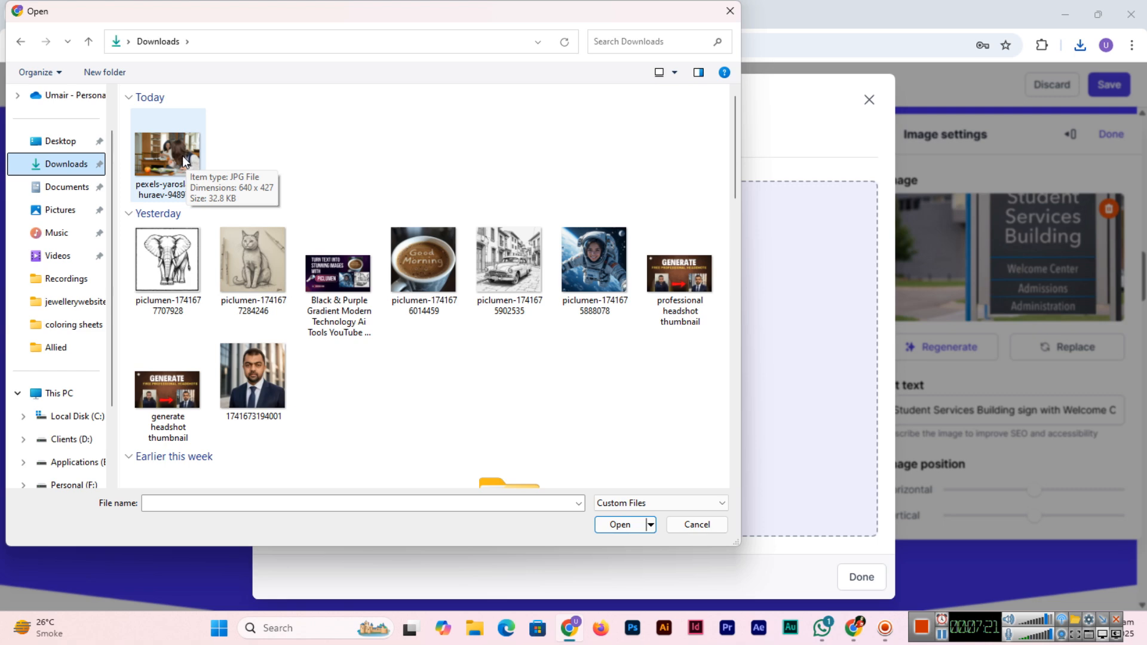
{"action": "double_click", "coordinate": [178, 164]}
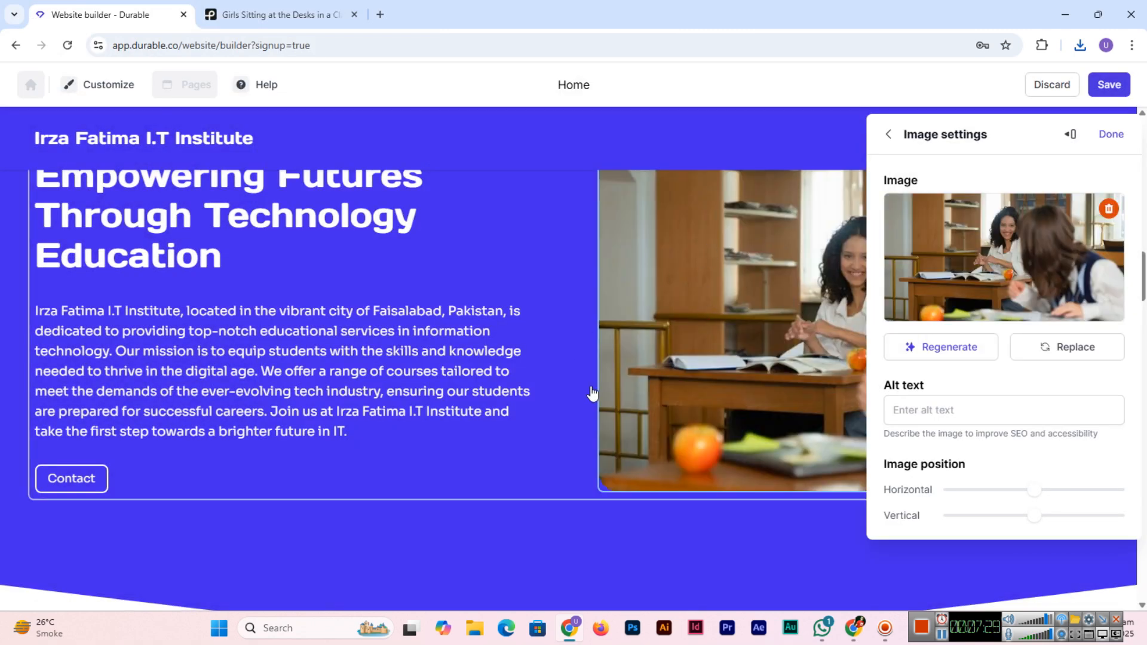
Step: Enter 'irza fatima it institute' as the hero photo's alt text and close its image settings
{"action": "left_click", "coordinate": [988, 419]}
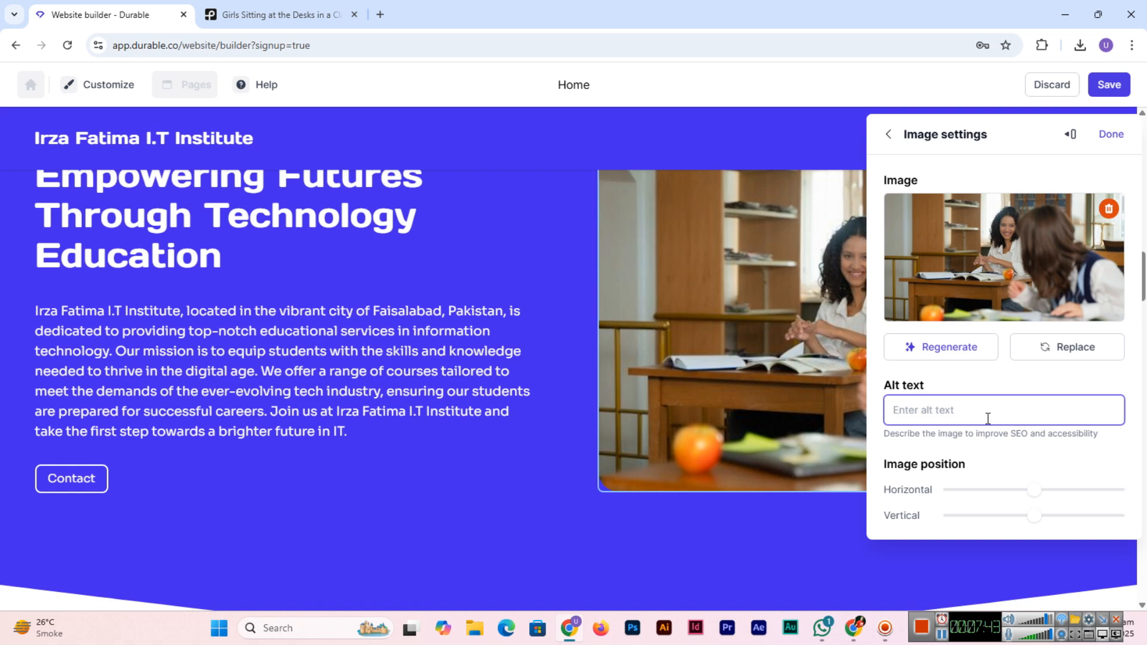
{"action": "type", "text": "irza fatima it institute"}
{"action": "left_click", "coordinate": [1011, 385]}
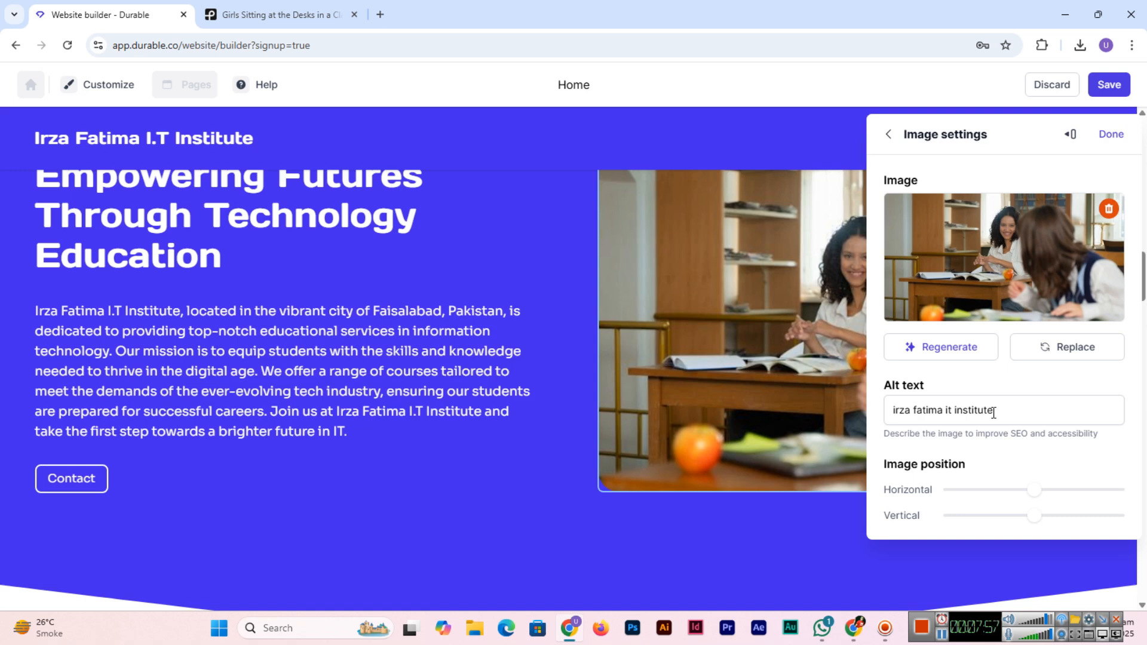
{"action": "left_click", "coordinate": [1112, 135]}
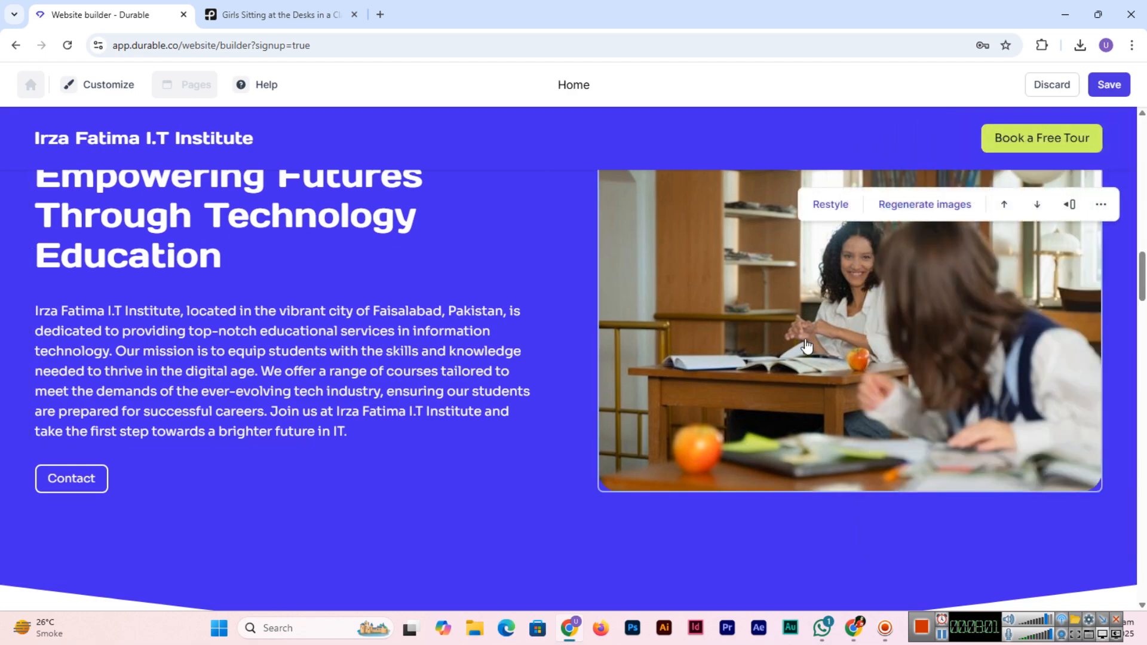
{"action": "scroll", "coordinate": [803, 349], "scroll_direction": "up", "scroll_amount": 4}
{"action": "scroll", "coordinate": [801, 355], "scroll_direction": "down", "scroll_amount": 10}
{"action": "scroll", "coordinate": [801, 362], "scroll_direction": "down", "scroll_amount": 5}
{"action": "scroll", "coordinate": [798, 357], "scroll_direction": "up", "scroll_amount": 10}
{"action": "scroll", "coordinate": [798, 357], "scroll_direction": "down", "scroll_amount": 5}
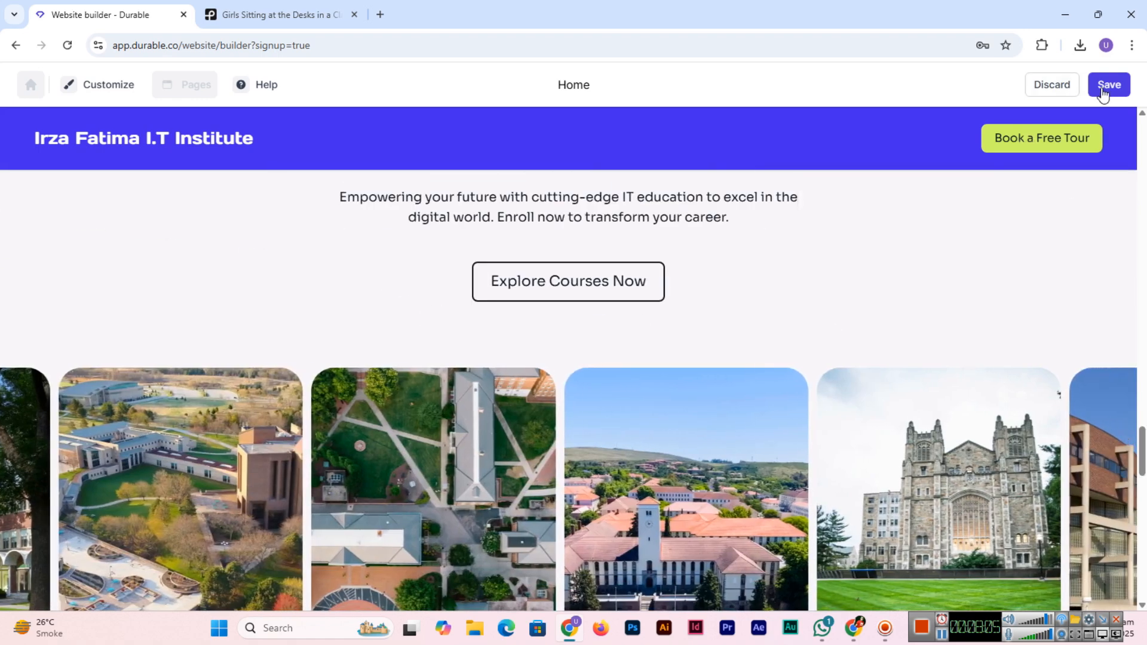
Step: Save the website with the new hero photo and its alt text
{"action": "left_click", "coordinate": [1104, 88]}
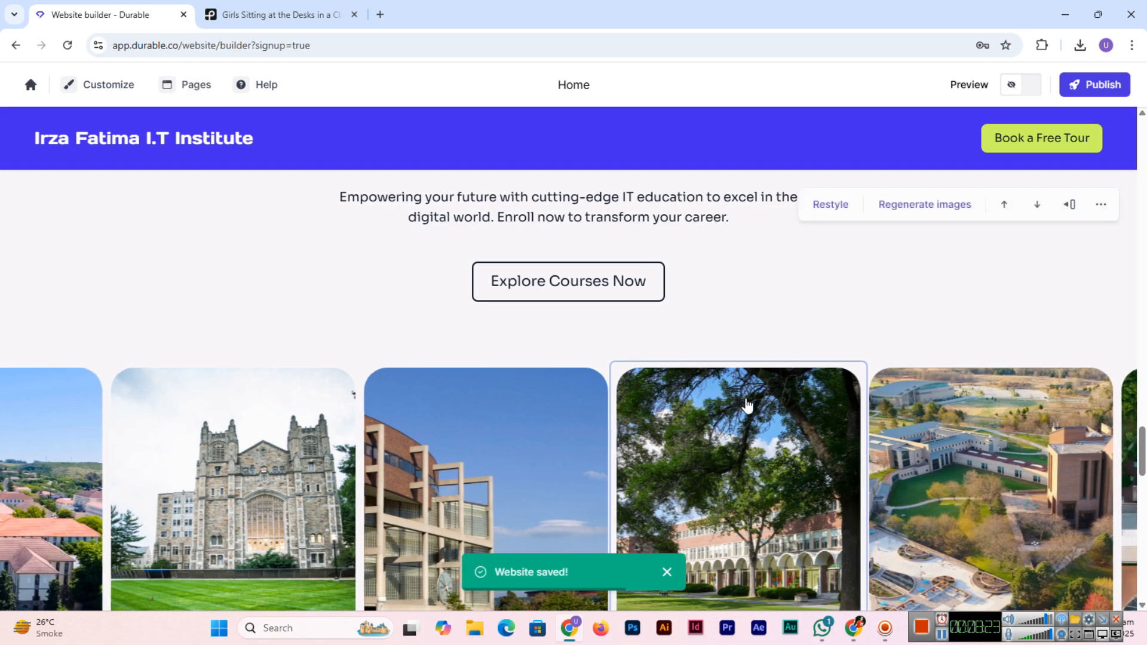
{"action": "scroll", "coordinate": [890, 320], "scroll_direction": "up", "scroll_amount": 3}
{"action": "scroll", "coordinate": [657, 406], "scroll_direction": "down", "scroll_amount": 4}
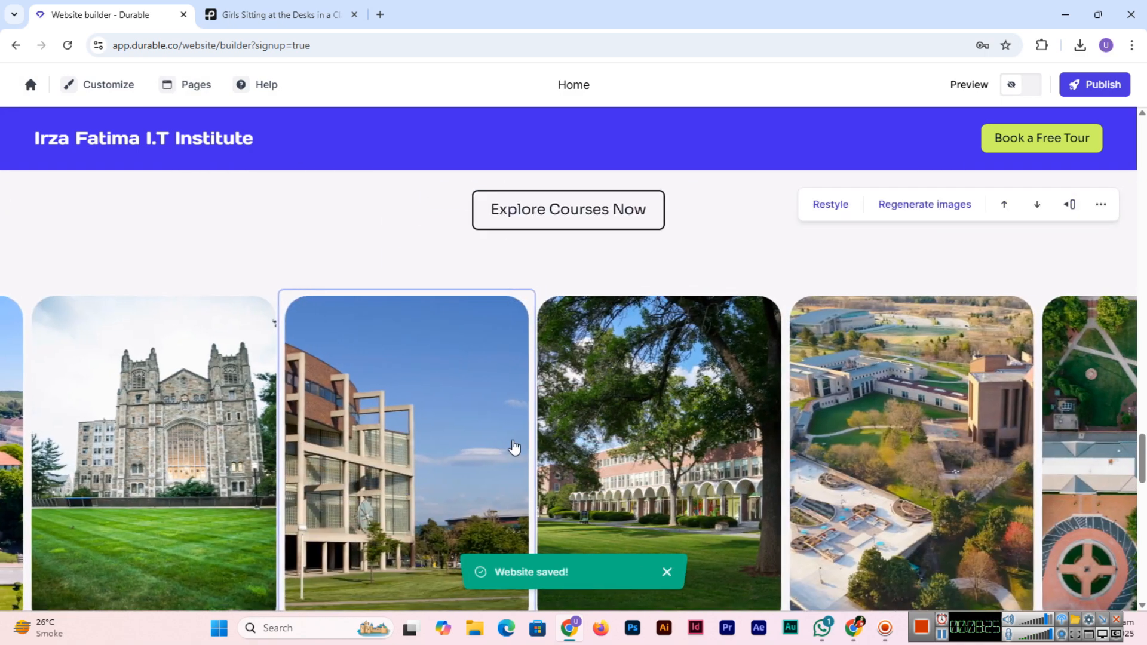
Step: Check the carousel's tree photo settings, return to the slider panel, and close it unchanged
{"action": "left_click", "coordinate": [705, 427]}
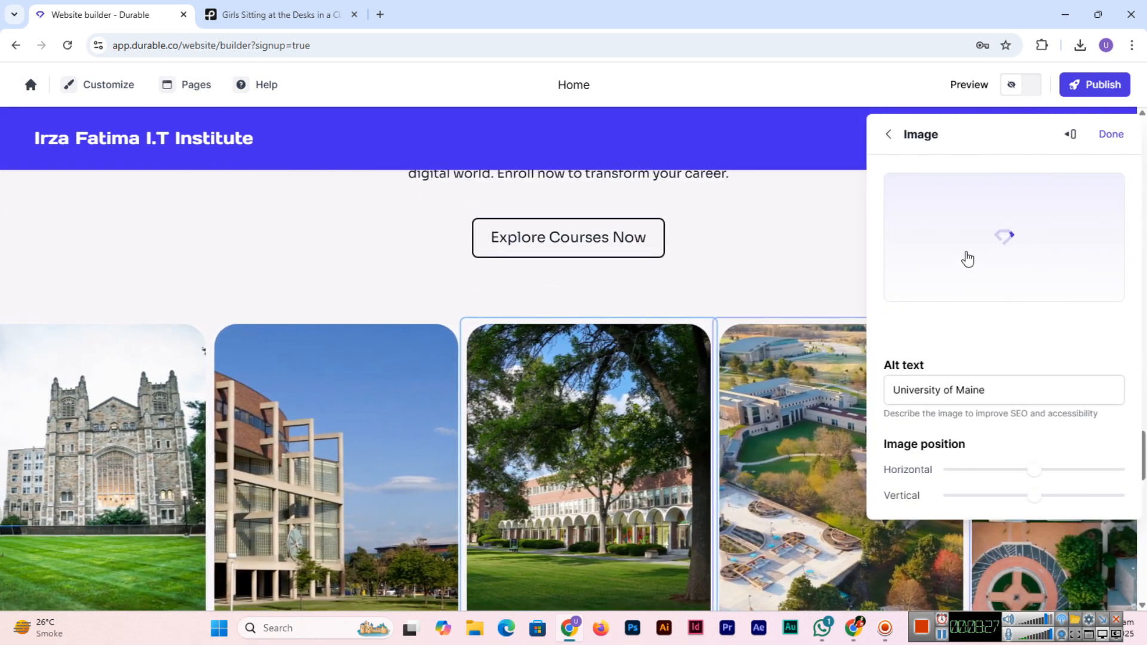
{"action": "left_click", "coordinate": [888, 135]}
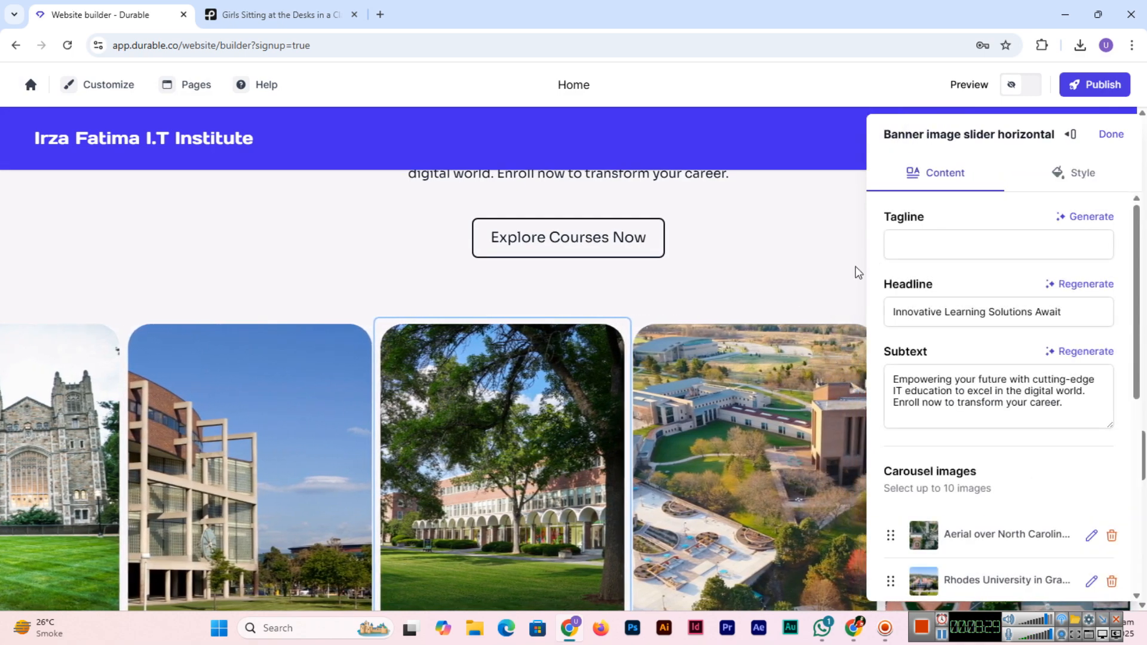
{"action": "left_click", "coordinate": [1112, 134]}
{"action": "scroll", "coordinate": [588, 409], "scroll_direction": "down", "scroll_amount": 12}
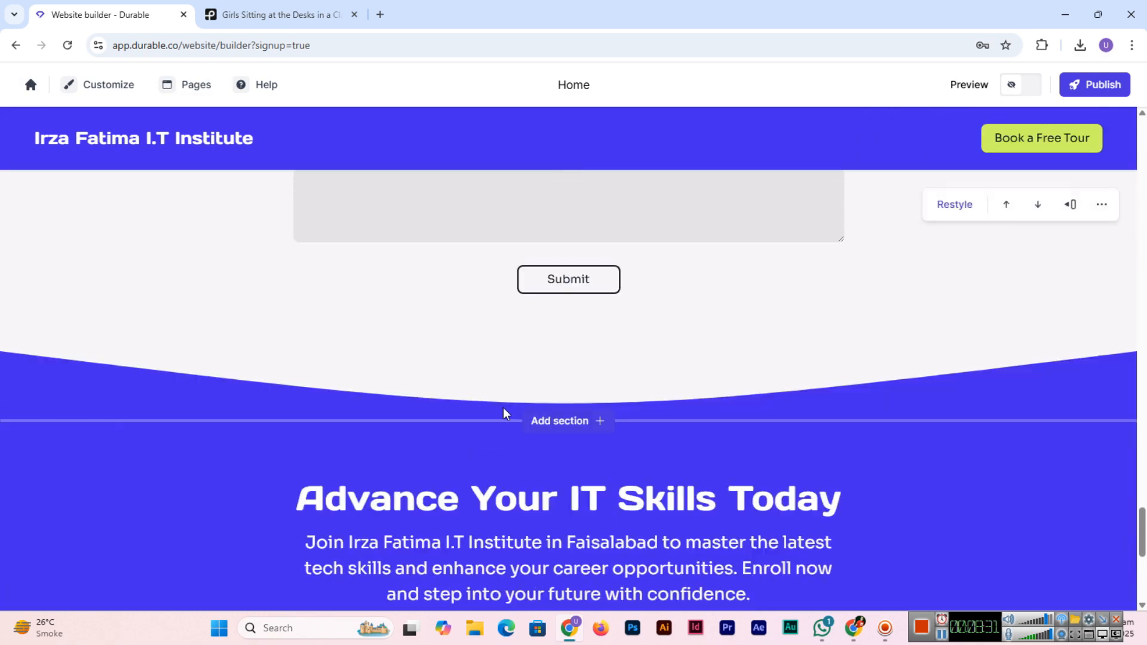
{"action": "scroll", "coordinate": [503, 412], "scroll_direction": "down", "scroll_amount": 6}
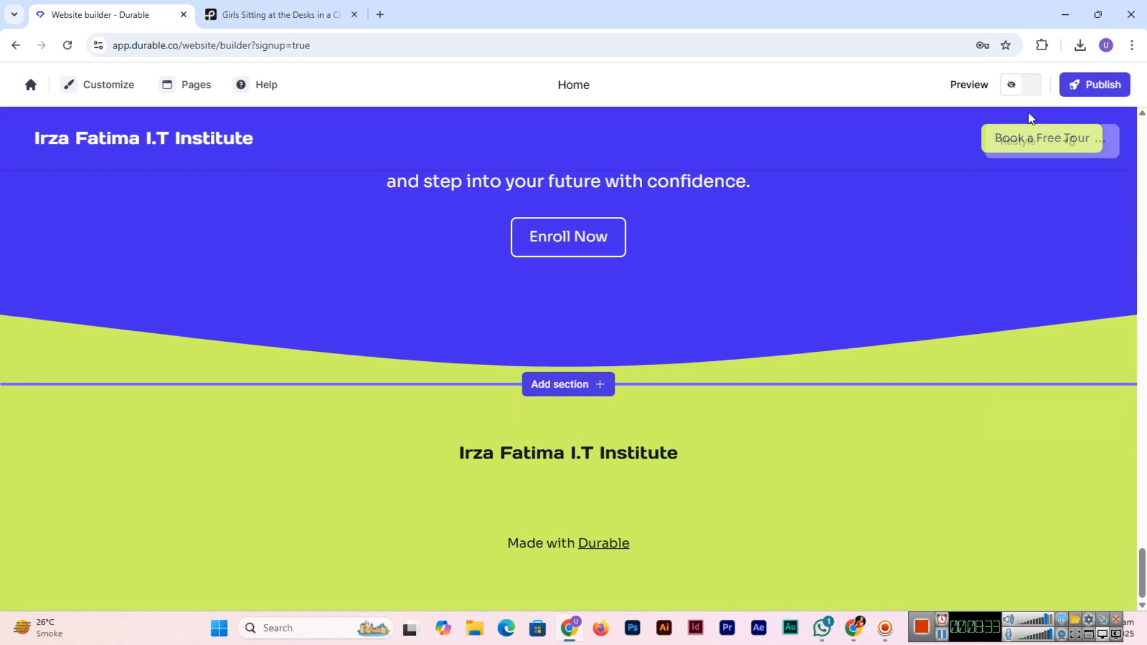
{"action": "left_click", "coordinate": [1107, 90]}
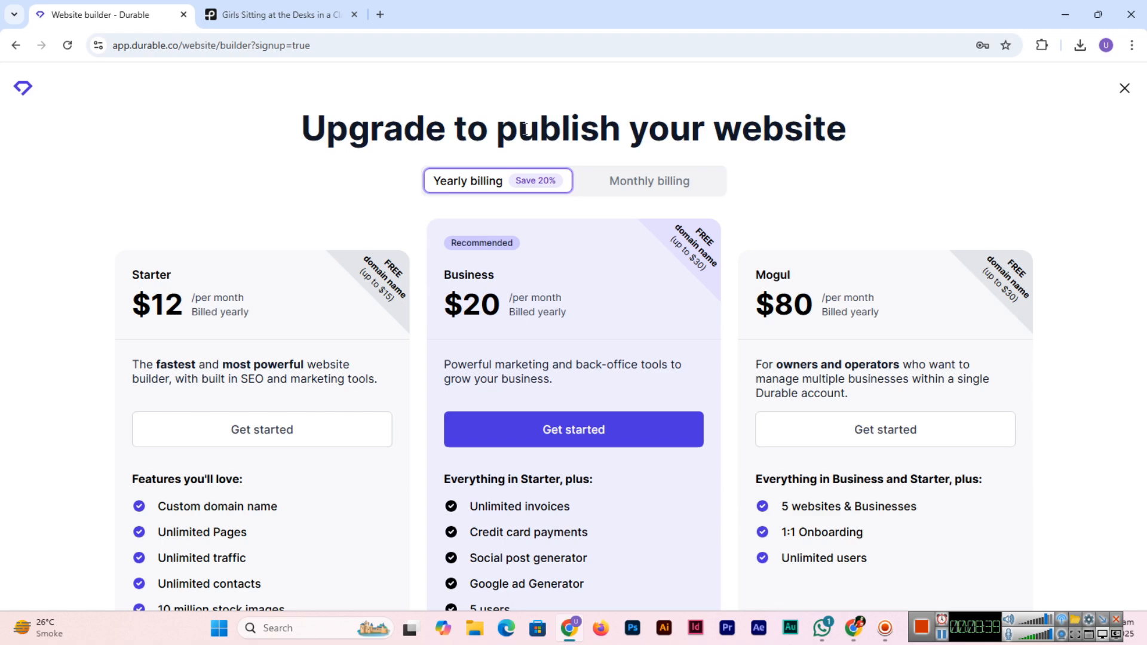
{"action": "scroll", "coordinate": [253, 145], "scroll_direction": "down", "scroll_amount": 2}
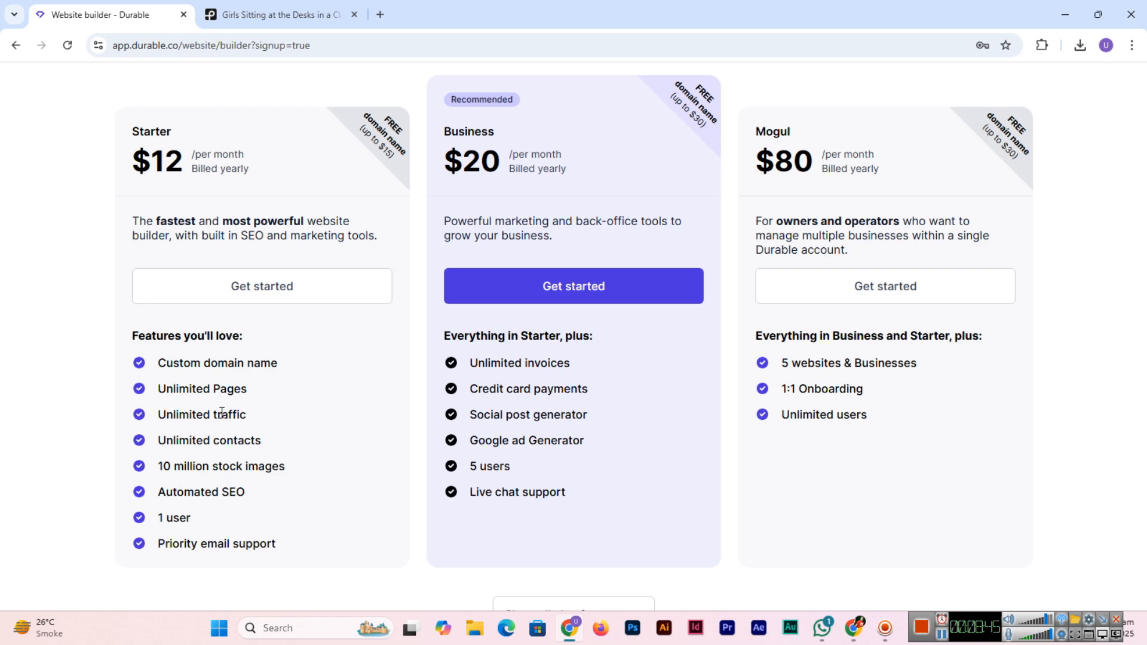
{"action": "scroll", "coordinate": [215, 430], "scroll_direction": "down", "scroll_amount": 1}
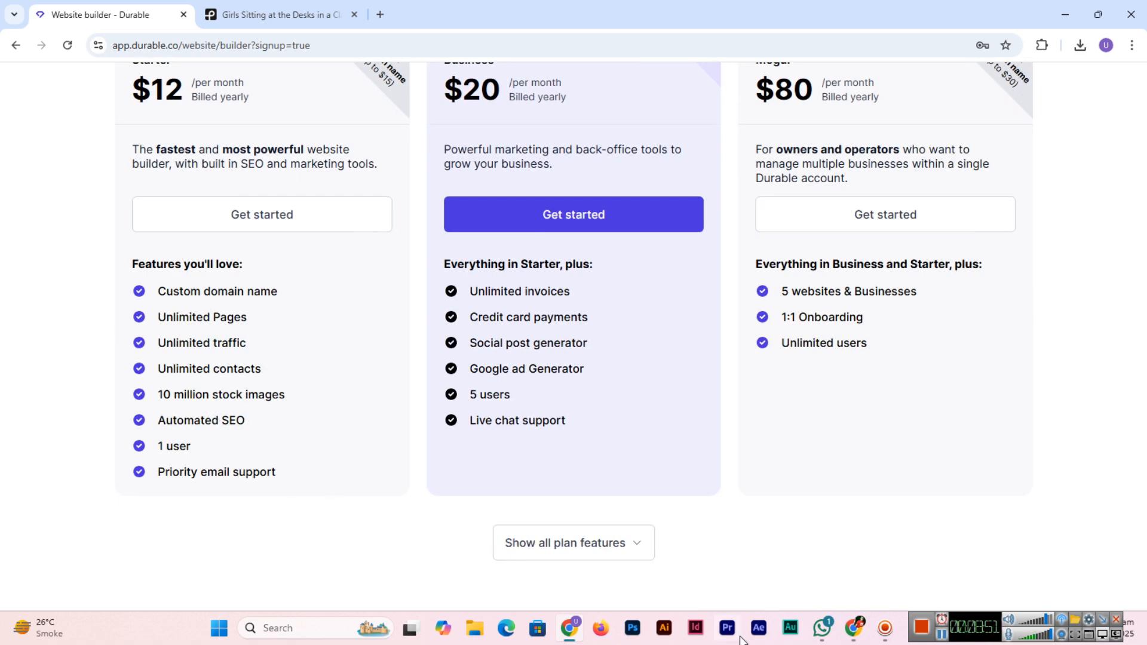
{"action": "left_click", "coordinate": [630, 544]}
{"action": "scroll", "coordinate": [678, 569], "scroll_direction": "down", "scroll_amount": 2}
{"action": "scroll", "coordinate": [679, 569], "scroll_direction": "down", "scroll_amount": 7}
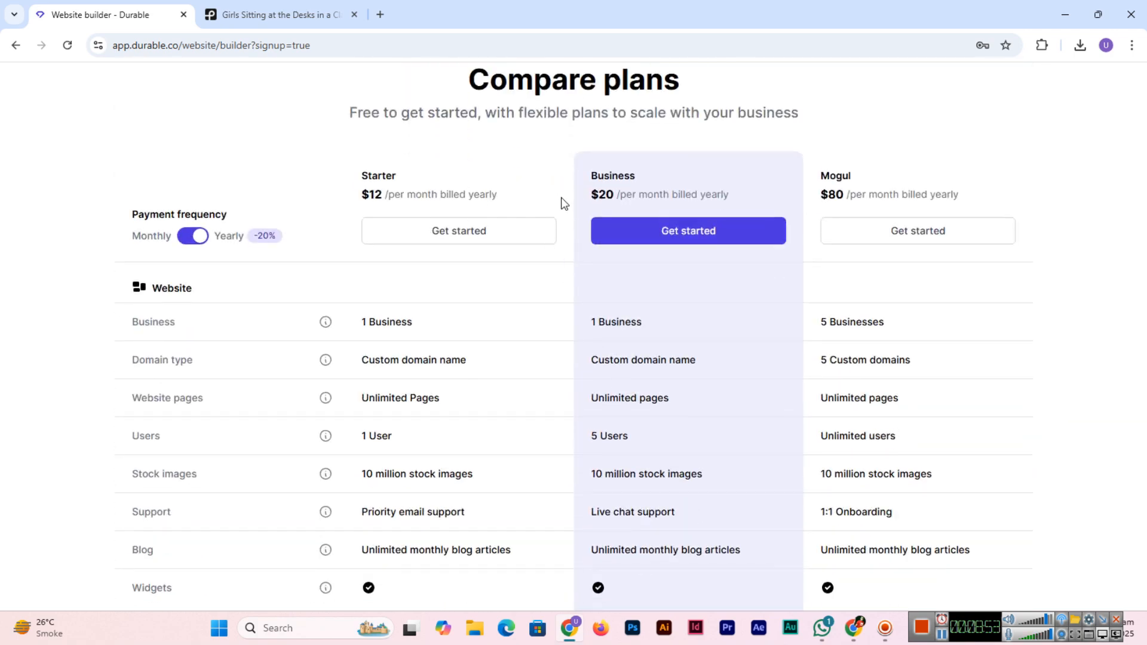
{"action": "scroll", "coordinate": [502, 367], "scroll_direction": "down", "scroll_amount": 5}
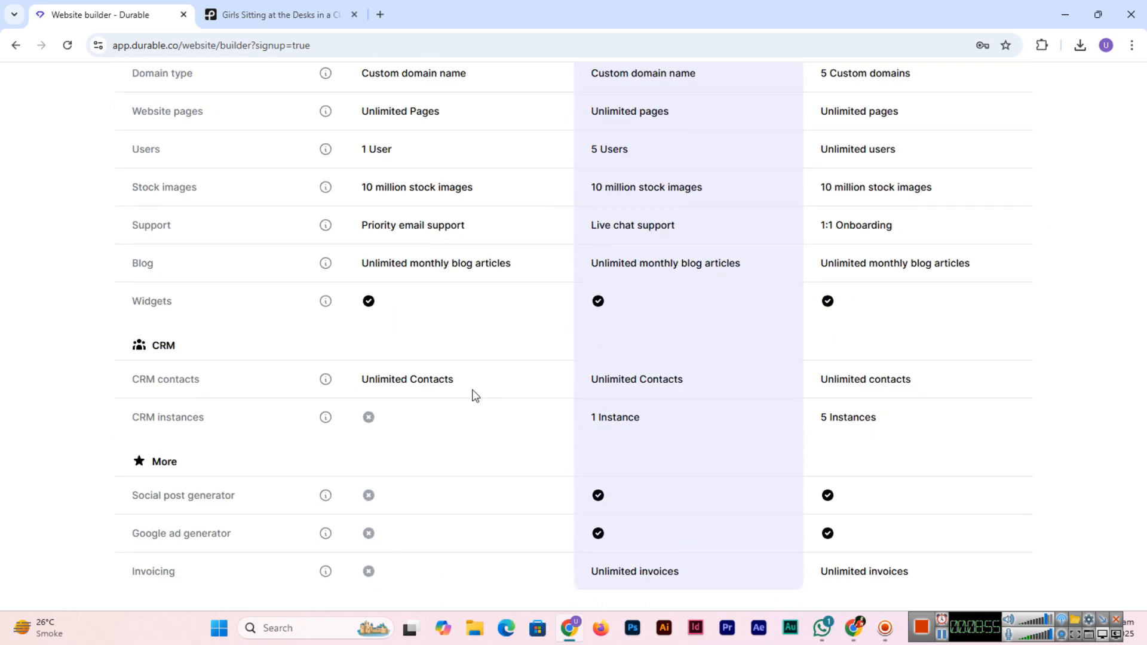
{"action": "scroll", "coordinate": [474, 395], "scroll_direction": "up", "scroll_amount": 10}
{"action": "scroll", "coordinate": [489, 416], "scroll_direction": "up", "scroll_amount": 5}
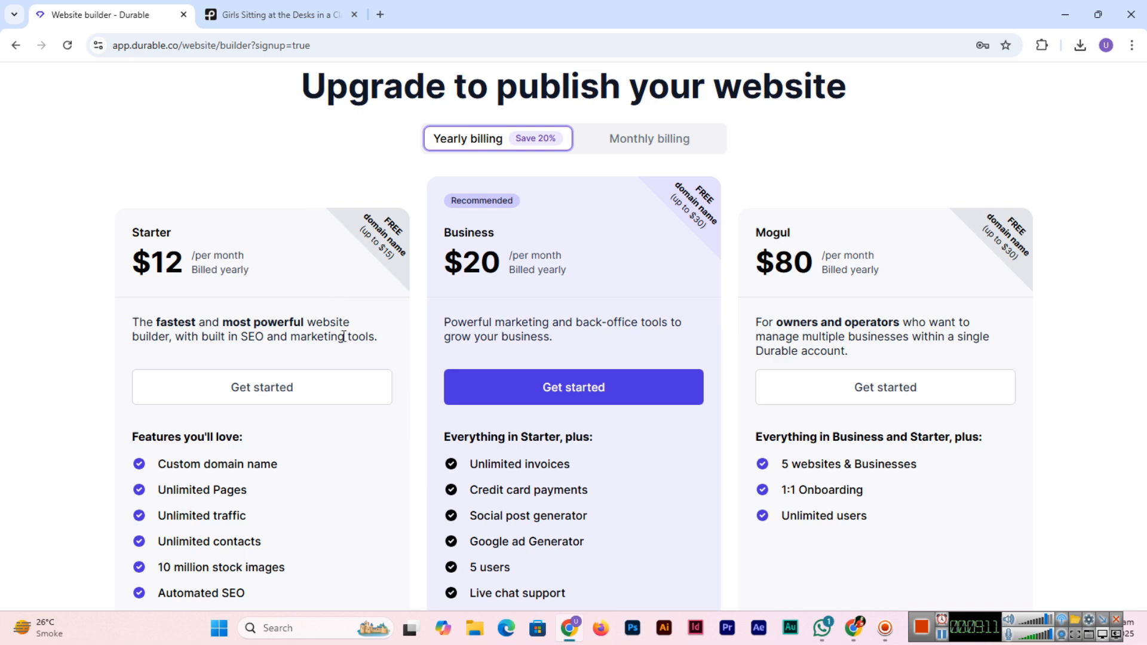
{"action": "scroll", "coordinate": [343, 335], "scroll_direction": "down", "scroll_amount": 2}
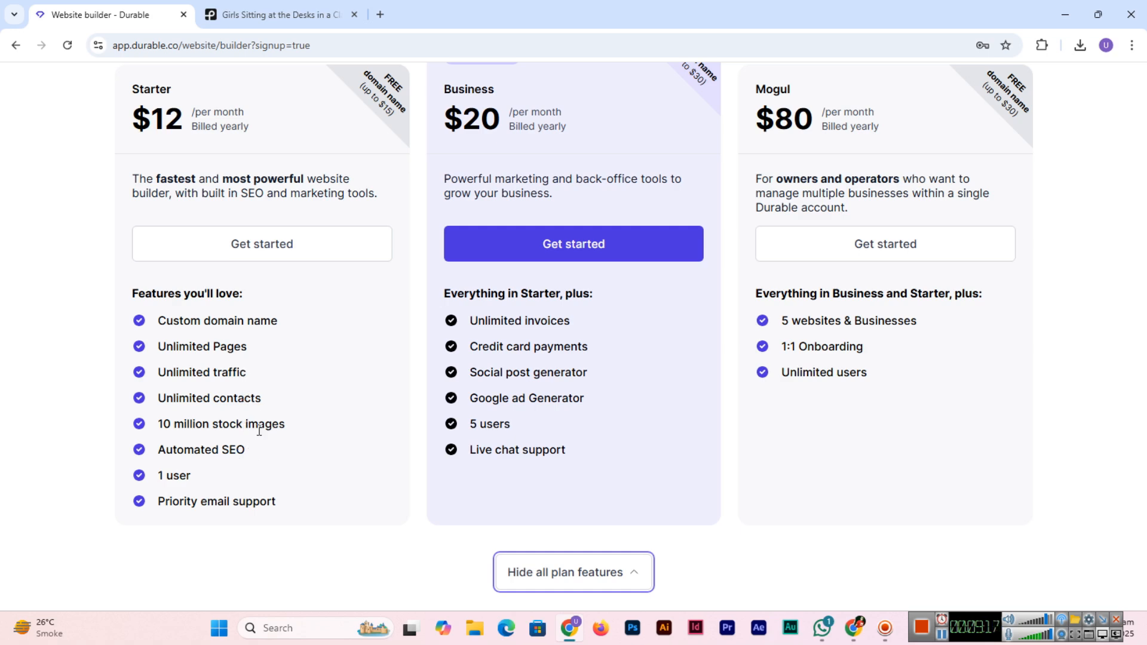
{"action": "scroll", "coordinate": [259, 430], "scroll_direction": "up", "scroll_amount": 3}
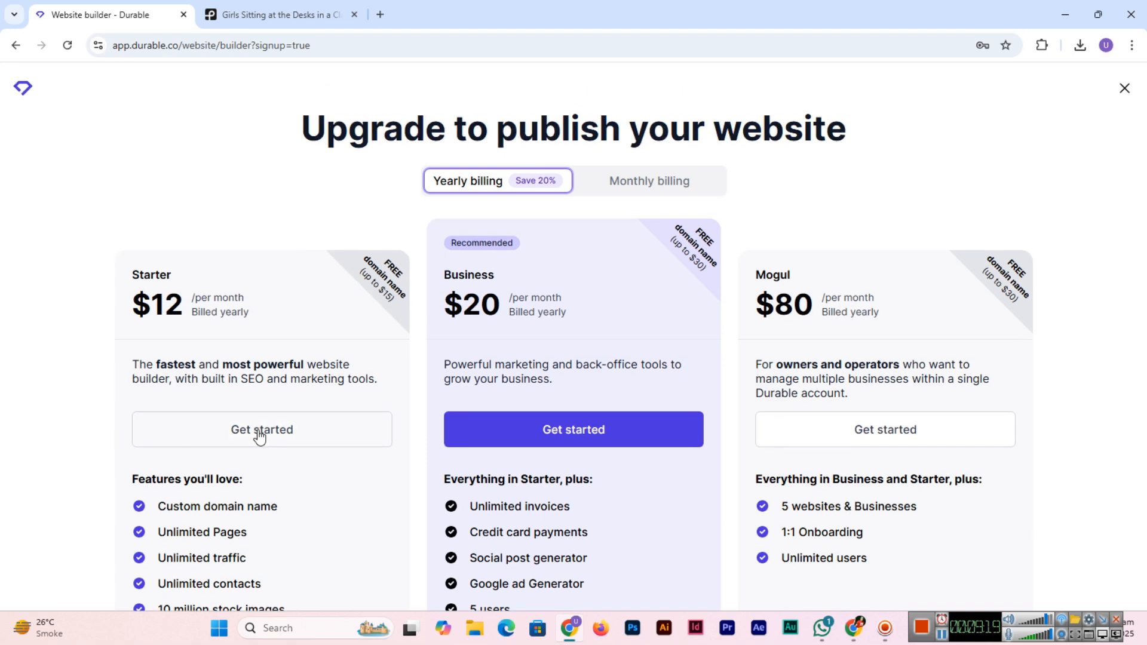
{"action": "left_click", "coordinate": [1125, 88]}
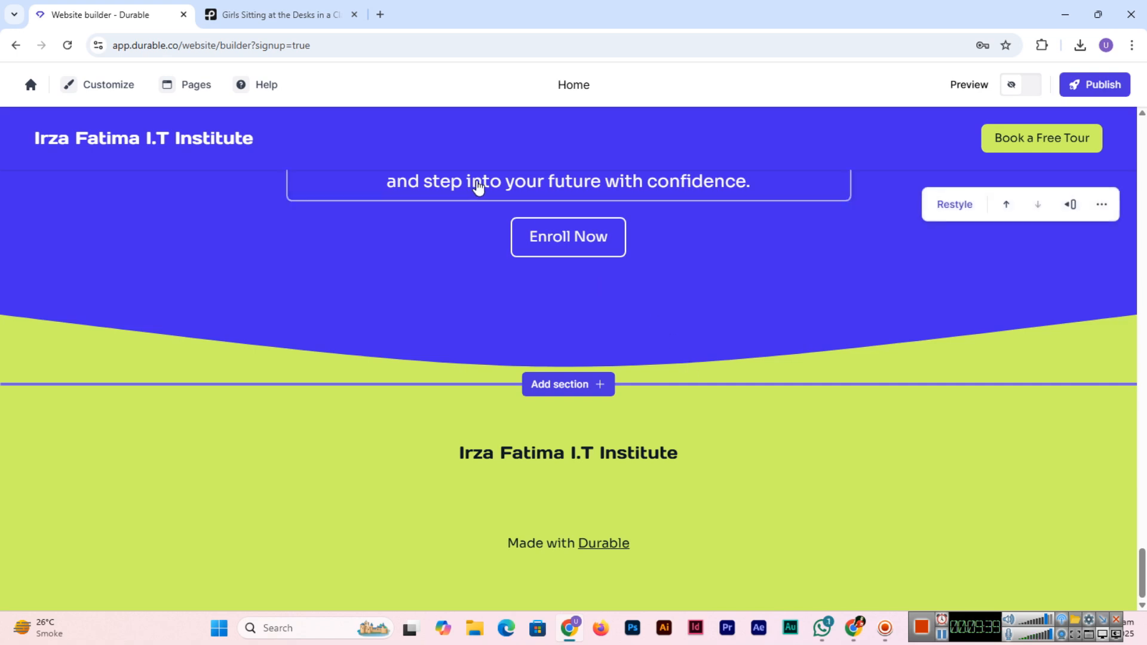
{"action": "left_click", "coordinate": [1102, 90]}
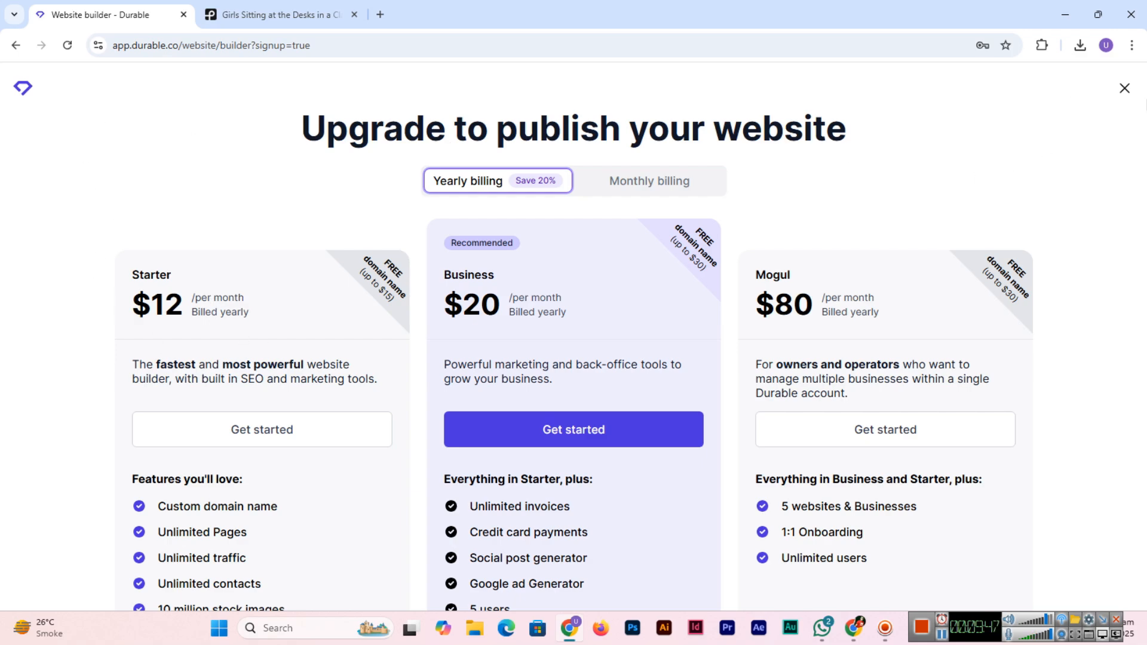
{"action": "left_click", "coordinate": [1125, 88]}
{"action": "scroll", "coordinate": [598, 538], "scroll_direction": "up", "scroll_amount": 5}
{"action": "scroll", "coordinate": [638, 561], "scroll_direction": "up", "scroll_amount": 15}
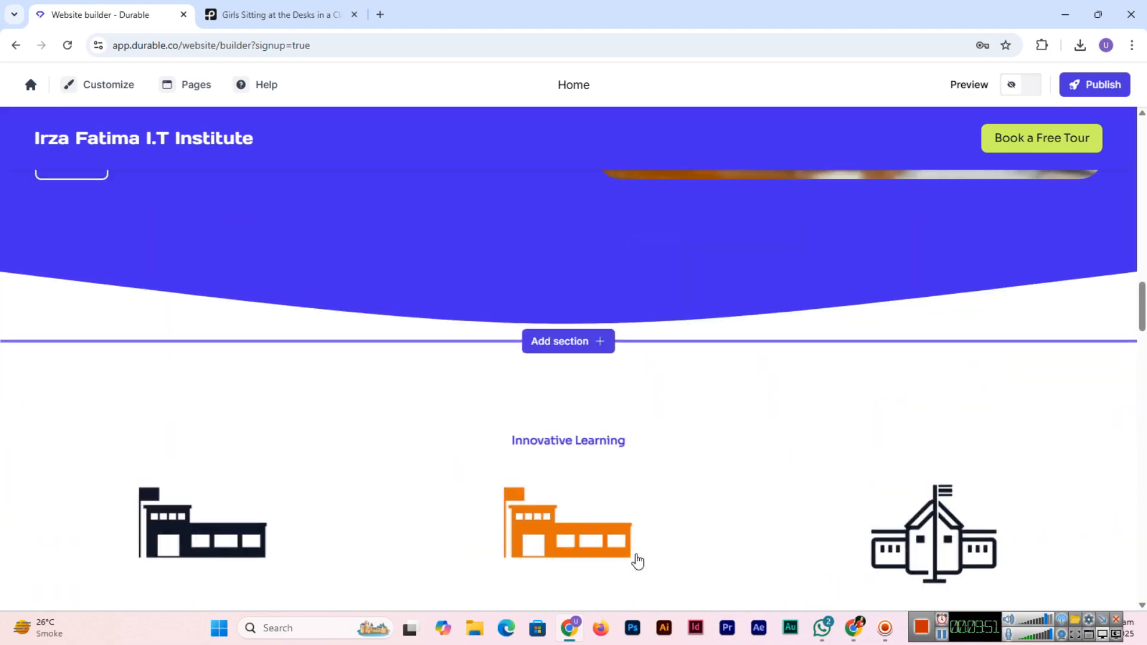
{"action": "scroll", "coordinate": [638, 561], "scroll_direction": "up", "scroll_amount": 5}
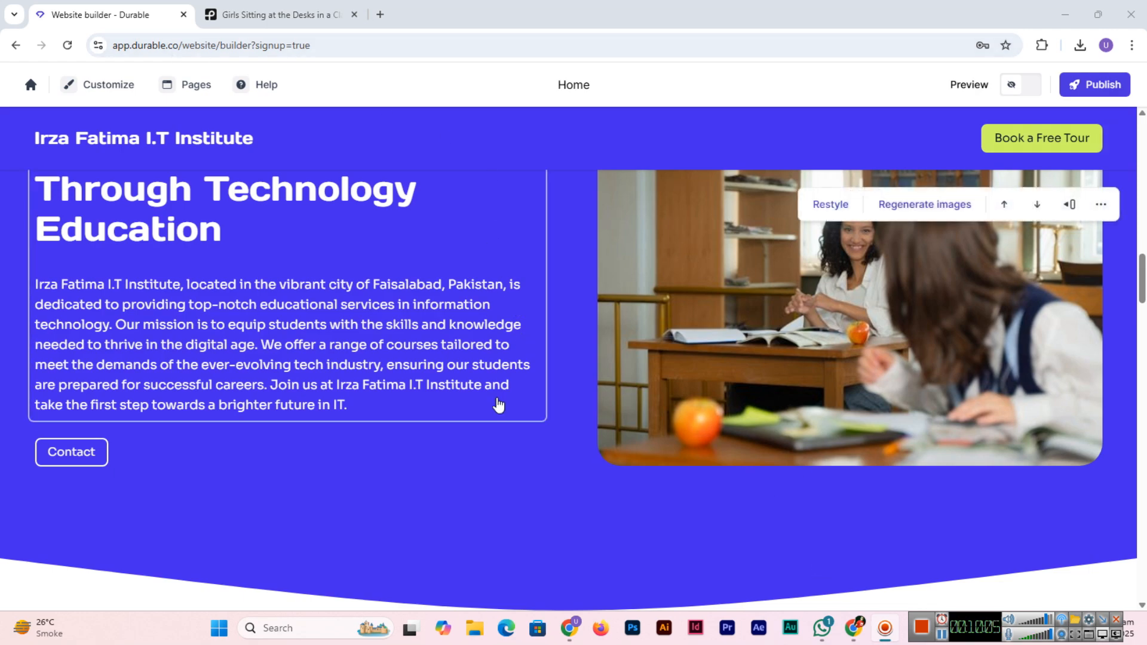
{"action": "scroll", "coordinate": [499, 405], "scroll_direction": "up", "scroll_amount": 3}
{"action": "scroll", "coordinate": [498, 405], "scroll_direction": "down", "scroll_amount": 10}
{"action": "scroll", "coordinate": [499, 405], "scroll_direction": "up", "scroll_amount": 3}
{"action": "scroll", "coordinate": [498, 405], "scroll_direction": "up", "scroll_amount": 6}
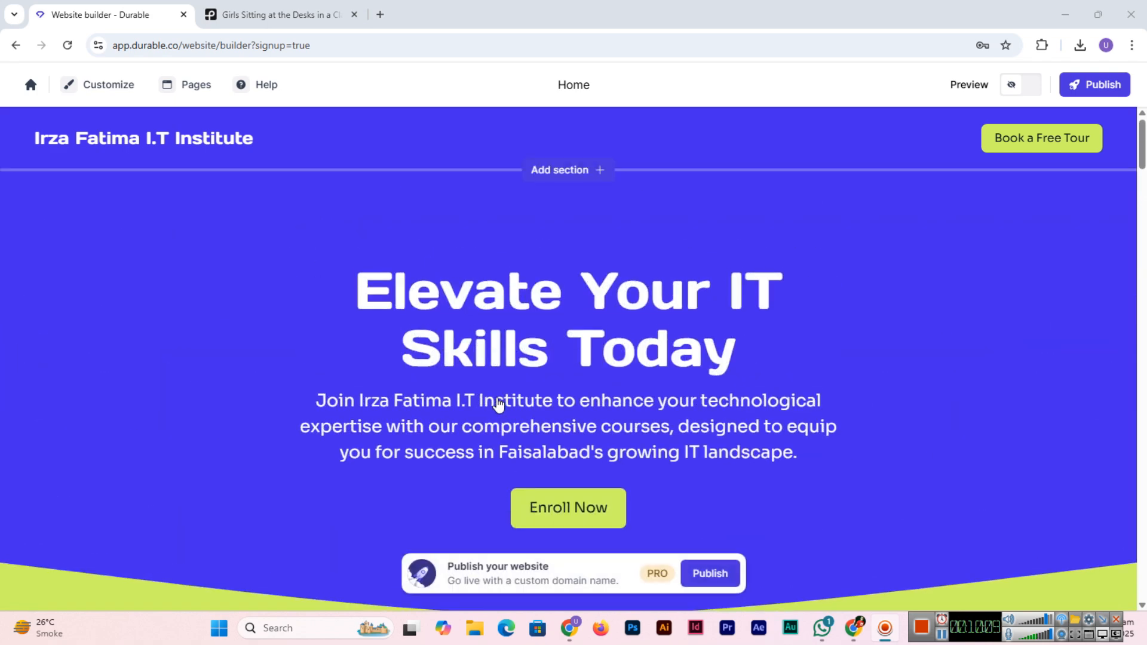